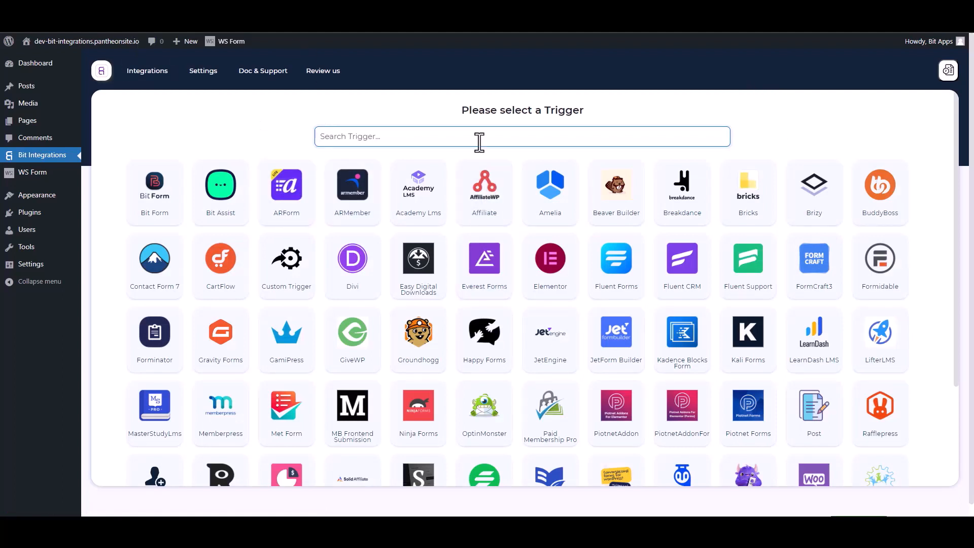
# Search the triggers for "ws" and select WSForm as the integration trigger.
pyautogui.write('ws')
pyautogui.click(508, 202)
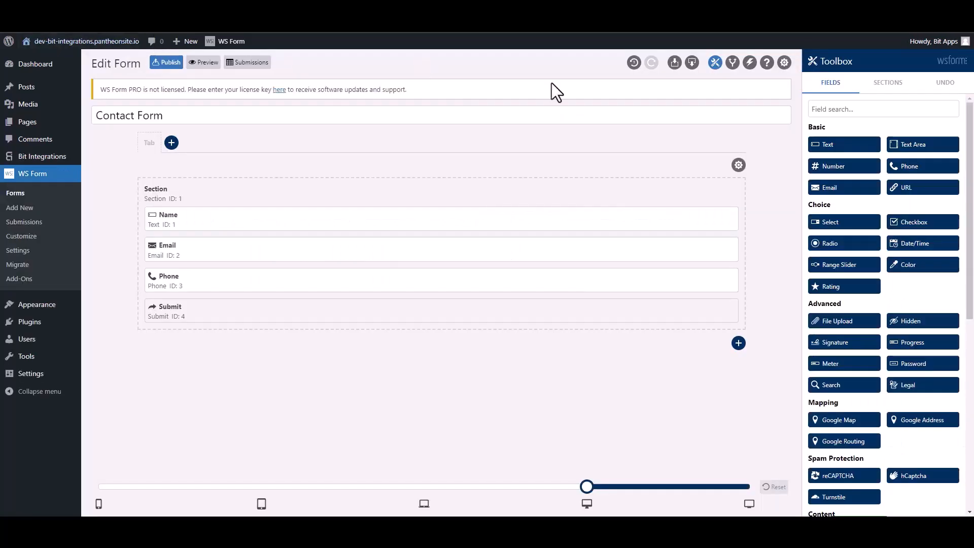
# Add a form action named "Bit Integrations" to the WS Form Contact Form and set it to Run WordPress Hook.
pyautogui.click(749, 63)
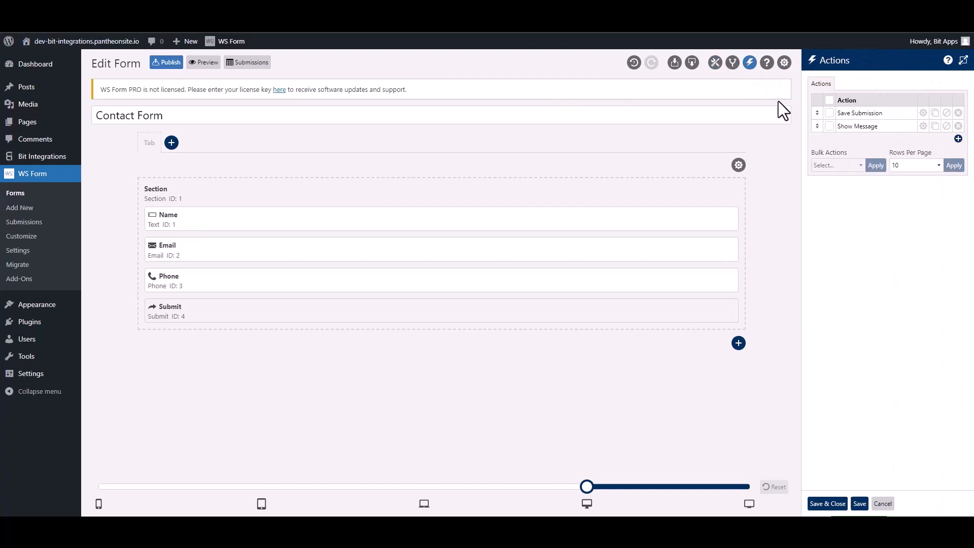
pyautogui.click(958, 139)
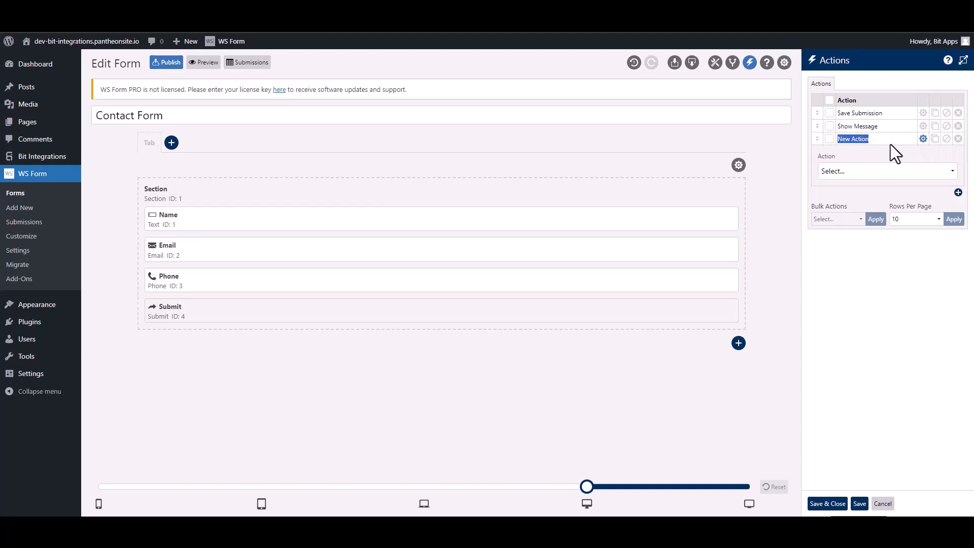
pyautogui.write('Bit Integra')
pyautogui.click(873, 172)
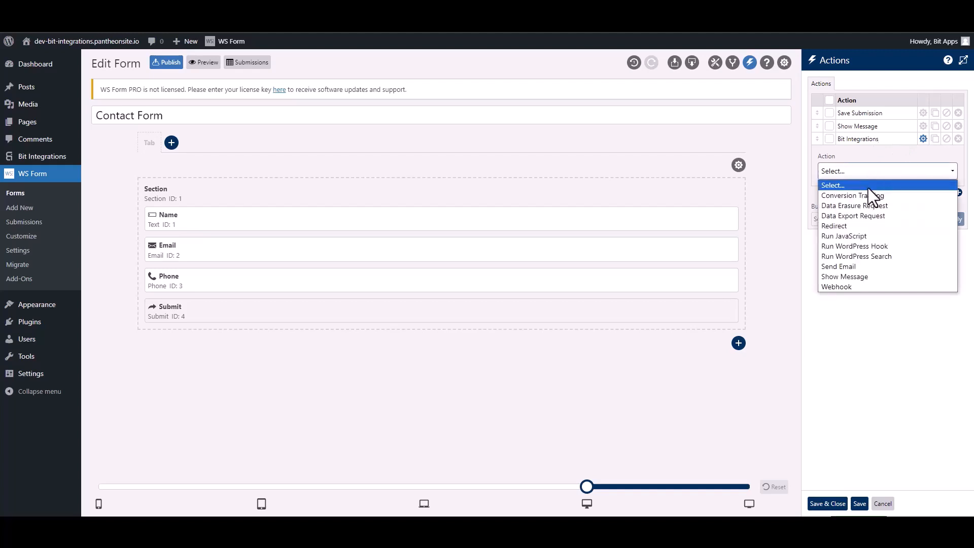
pyautogui.click(884, 245)
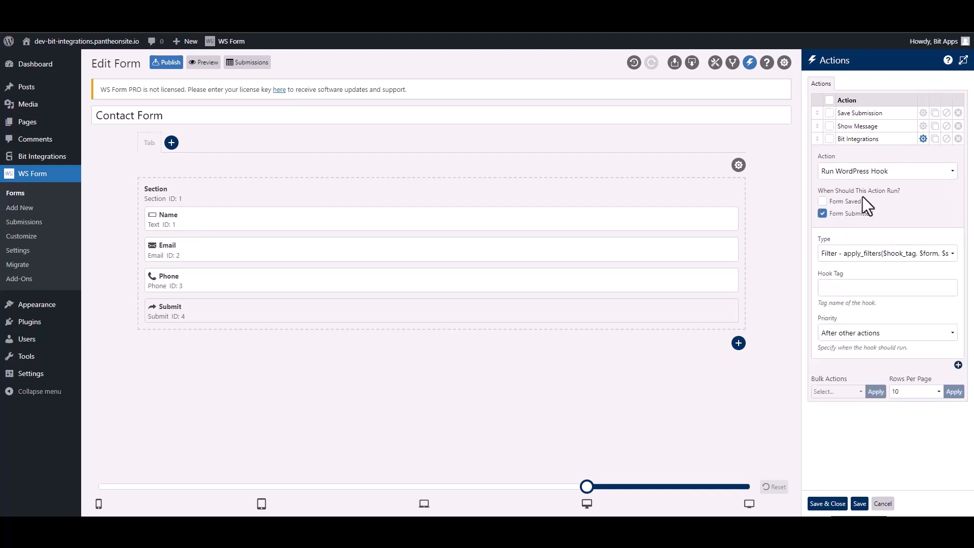
# Set the hook type to Action with the hook tag ws_form_action_for_bi from the trigger's setup note, and save the action.
pyautogui.click(845, 258)
pyautogui.click(847, 277)
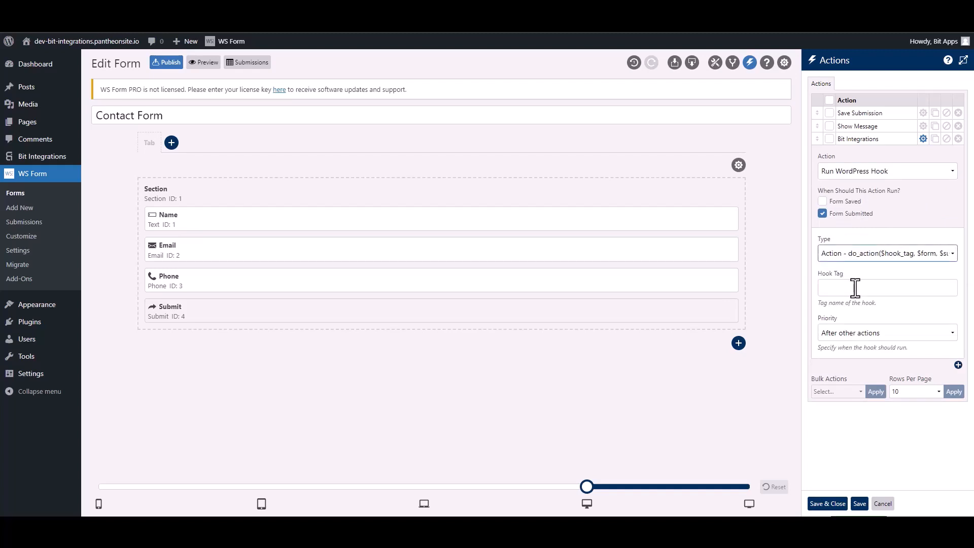
pyautogui.click(855, 287)
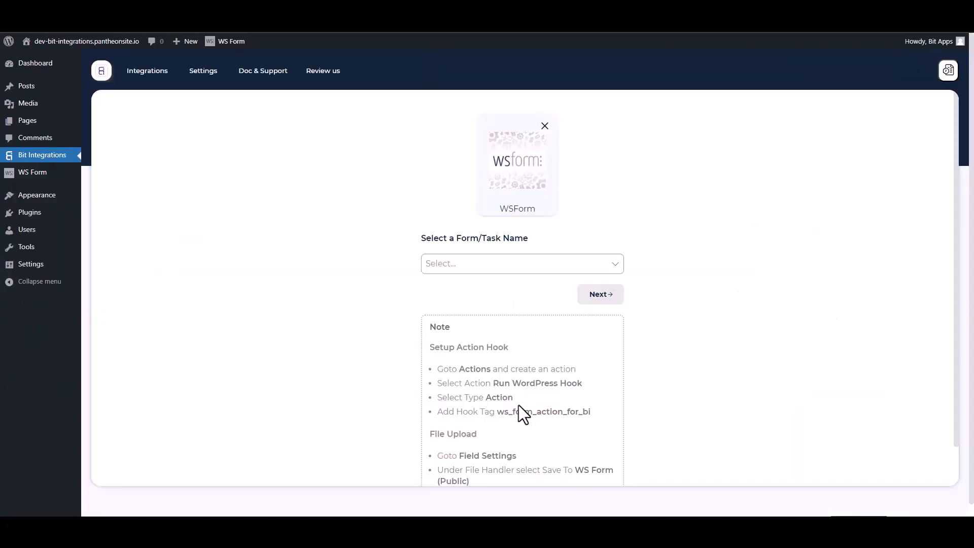
pyautogui.moveTo(597, 418); pyautogui.dragTo(502, 412)
pyautogui.hotkey('ctrl', 'c')
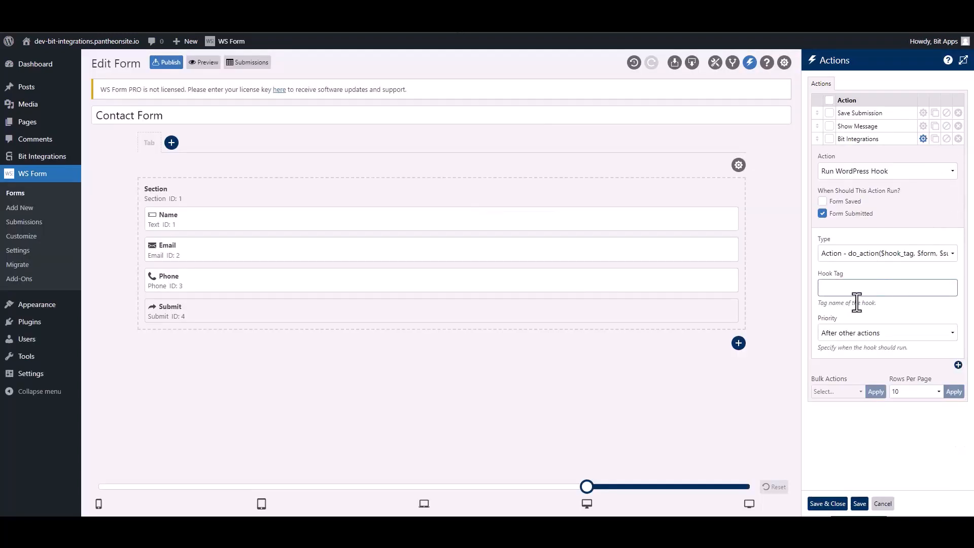
pyautogui.click(854, 292)
pyautogui.hotkey('ctrl', 'v')
pyautogui.click(833, 505)
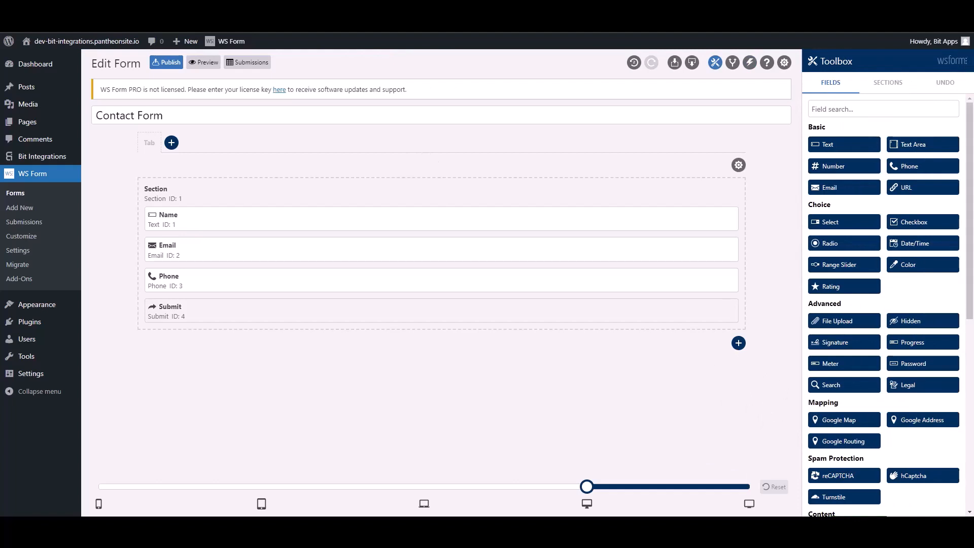
# Return to the Bit Integrations trigger setup, choose Contact Form as the form, and proceed to the action selection.
pyautogui.click(119, 10)
pyautogui.click(361, 239)
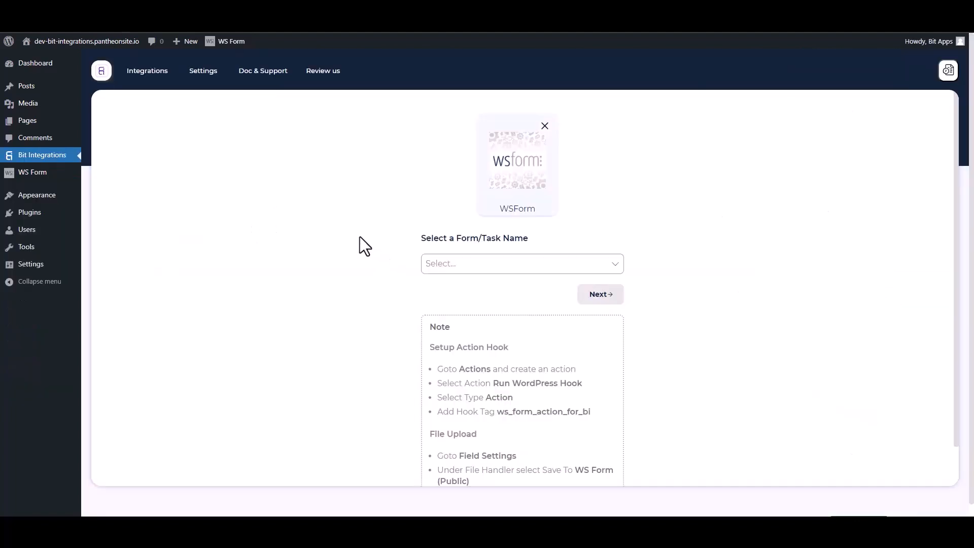
pyautogui.click(475, 263)
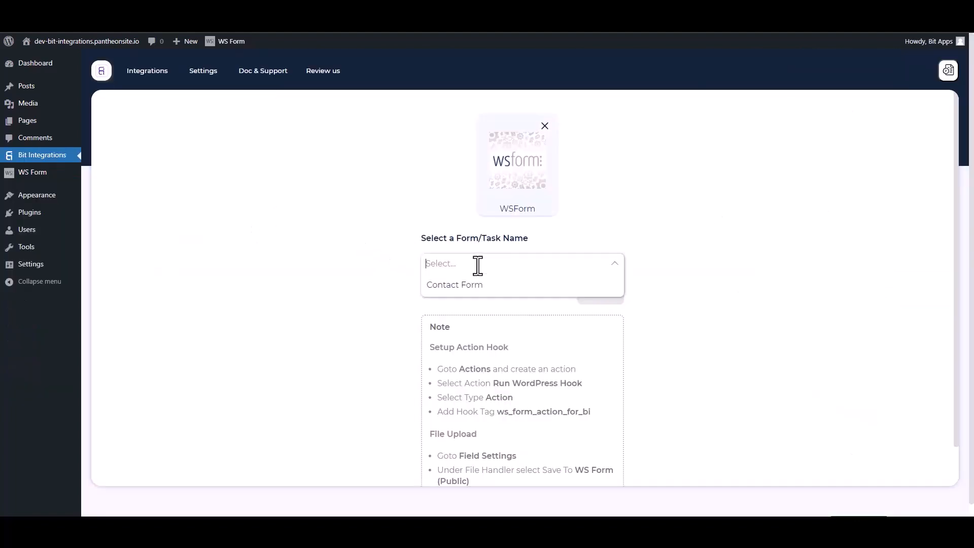
pyautogui.click(451, 285)
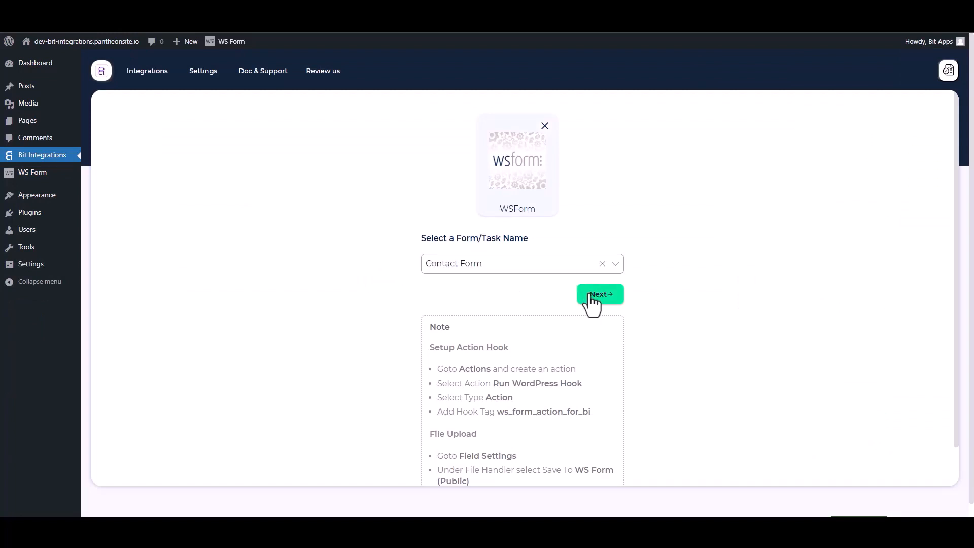
pyautogui.click(588, 294)
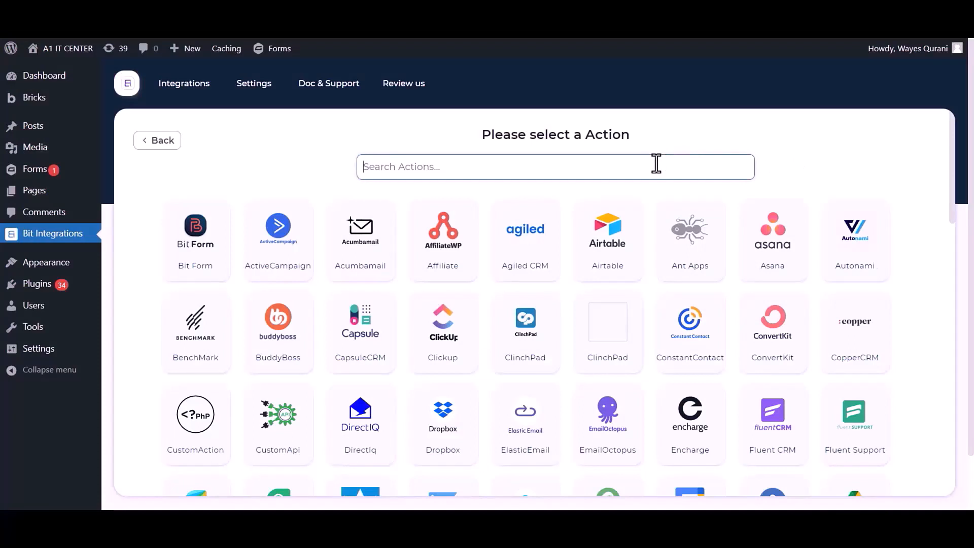
# Search the actions for "Whatsapp" and select WhatsApp as the integration's action.
pyautogui.write('Whatsapp')
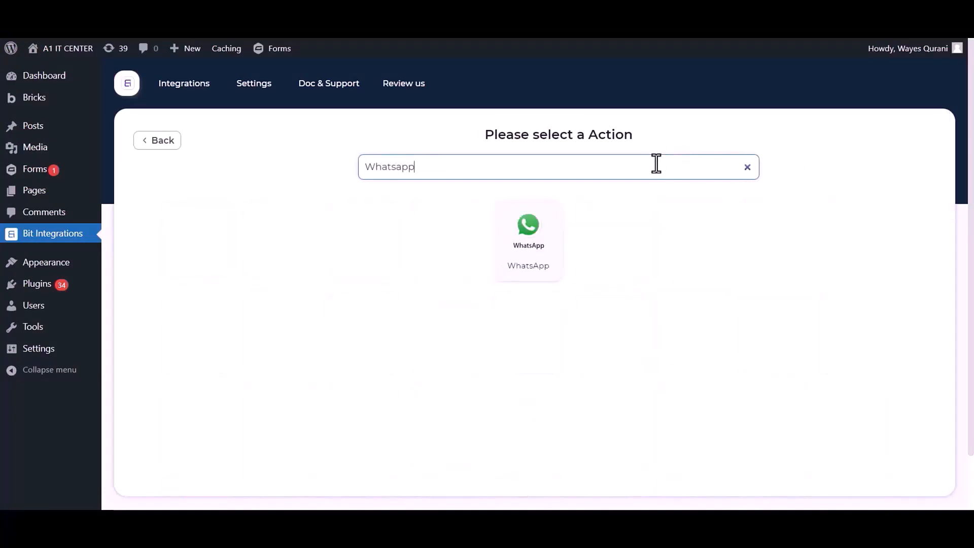
pyautogui.click(539, 249)
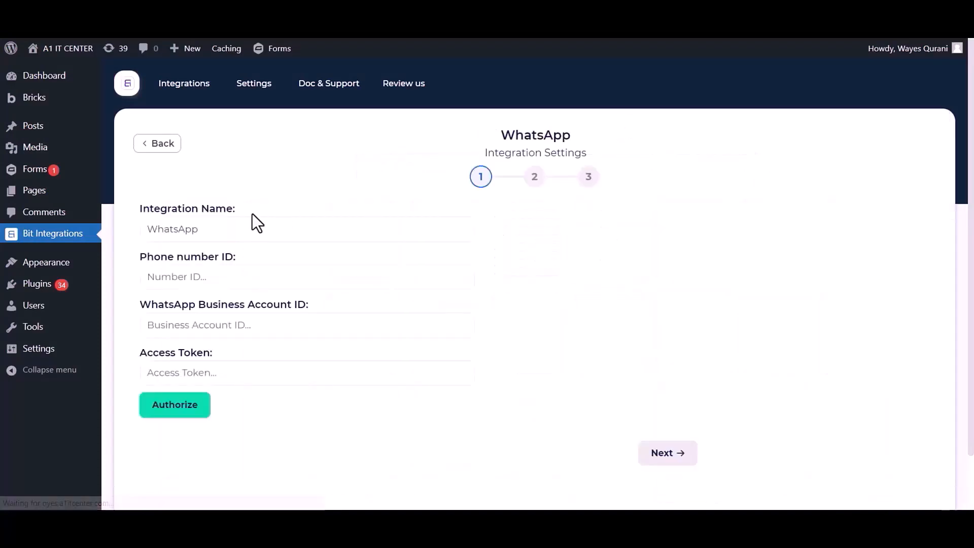
pyautogui.moveTo(259, 208); pyautogui.dragTo(139, 208)
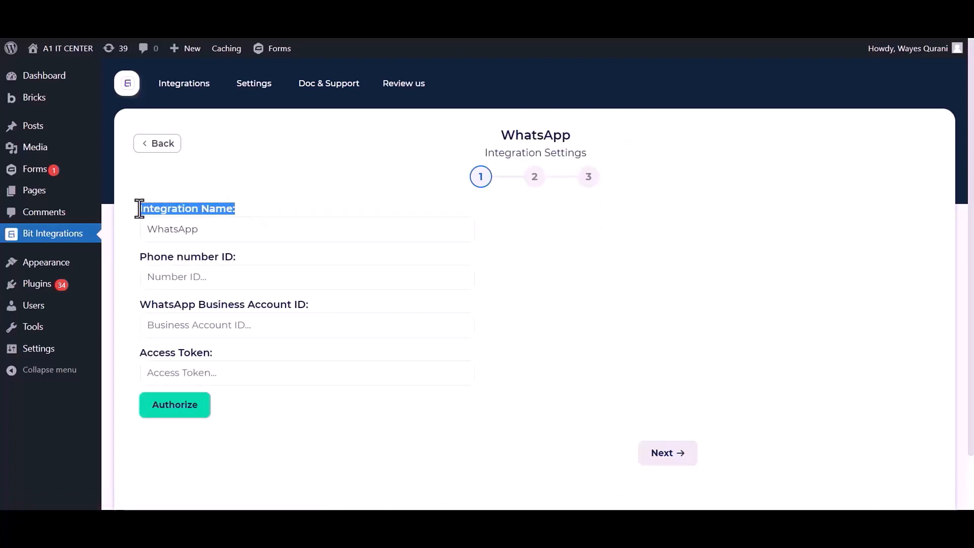
pyautogui.moveTo(211, 230); pyautogui.dragTo(242, 260)
pyautogui.moveTo(135, 304); pyautogui.dragTo(306, 305)
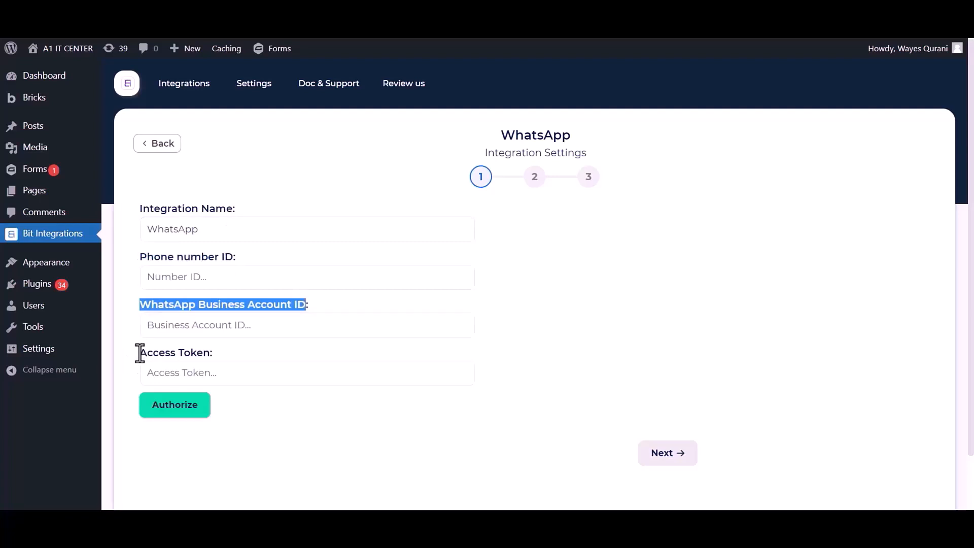
pyautogui.moveTo(140, 354); pyautogui.dragTo(228, 356)
pyautogui.click(307, 414)
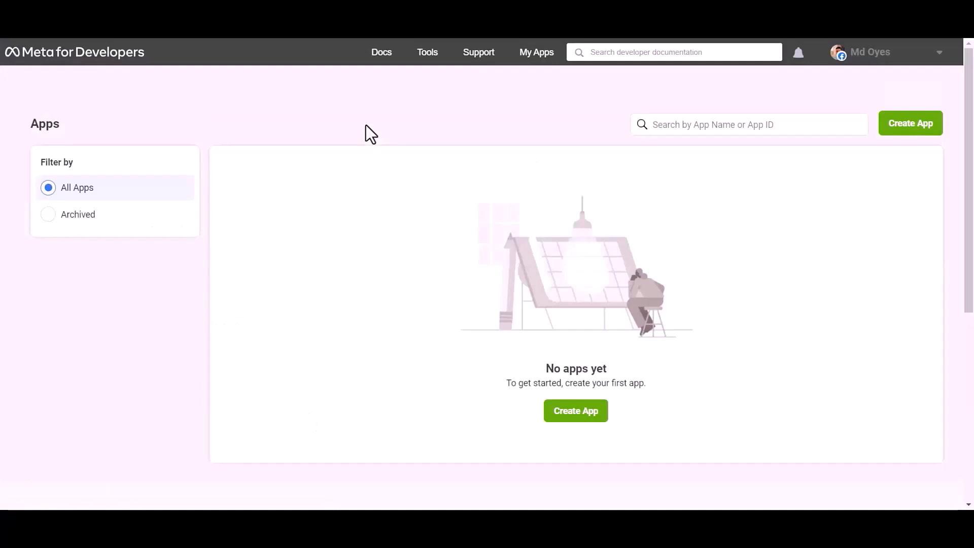
# Start creating an app in Meta for Developers with the use case Other and the app type Business.
pyautogui.click(923, 125)
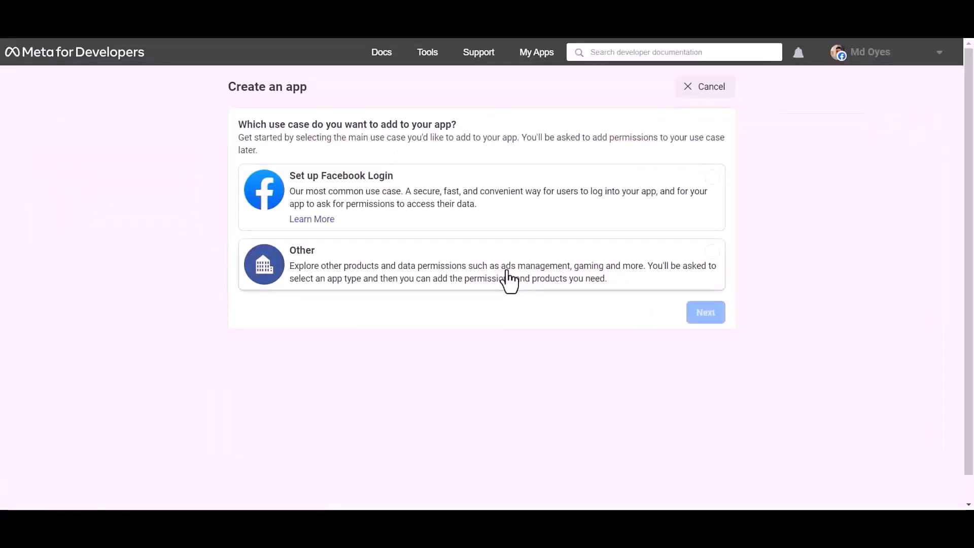
pyautogui.click(510, 279)
pyautogui.click(712, 327)
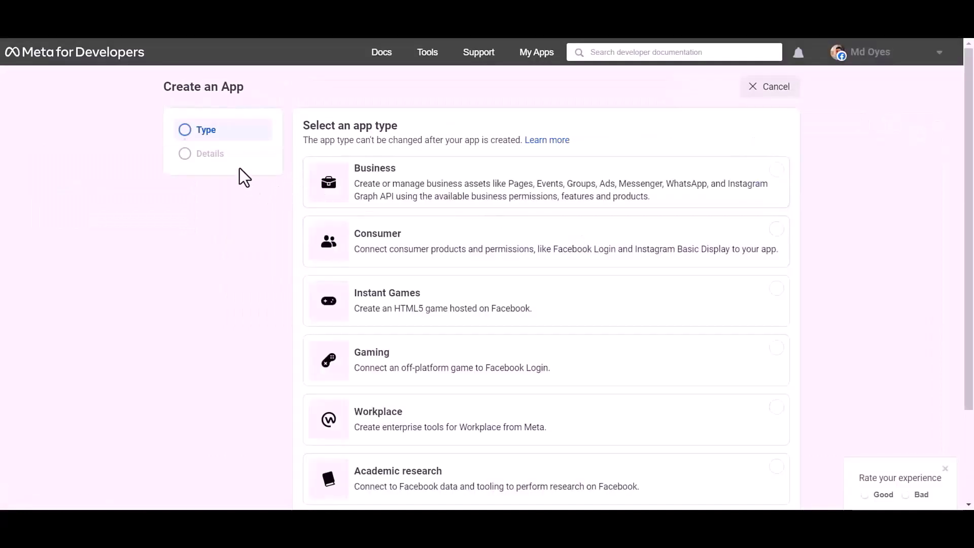
pyautogui.click(442, 192)
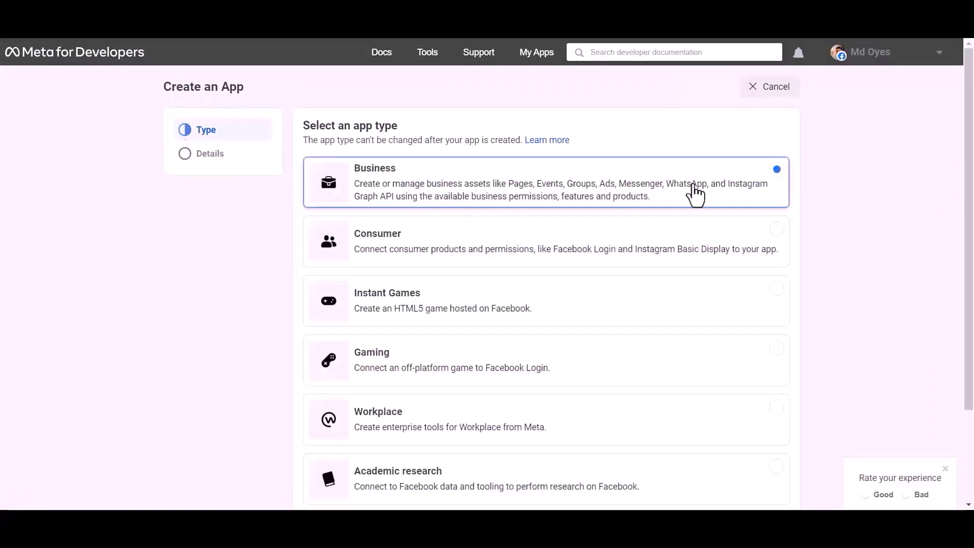
pyautogui.scroll(-3, 697, 198)
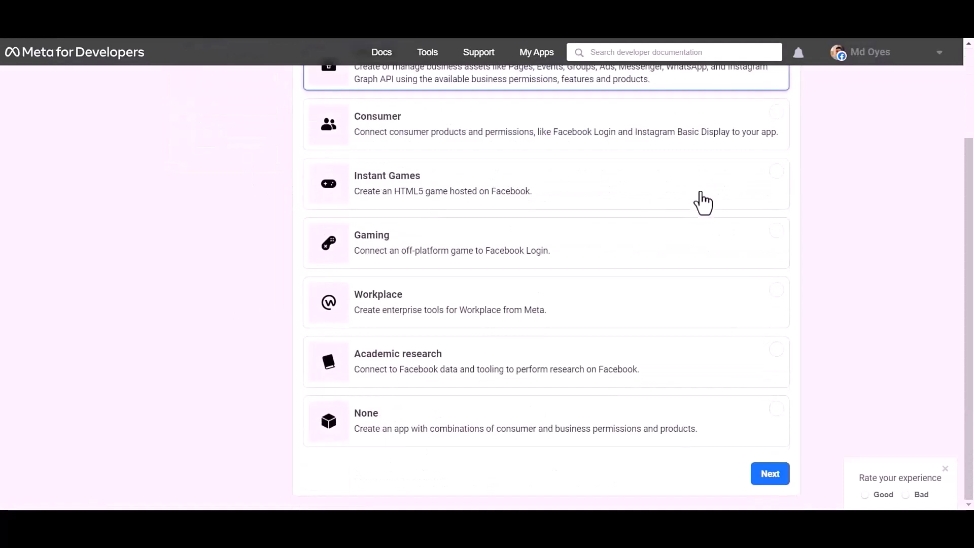
pyautogui.click(769, 474)
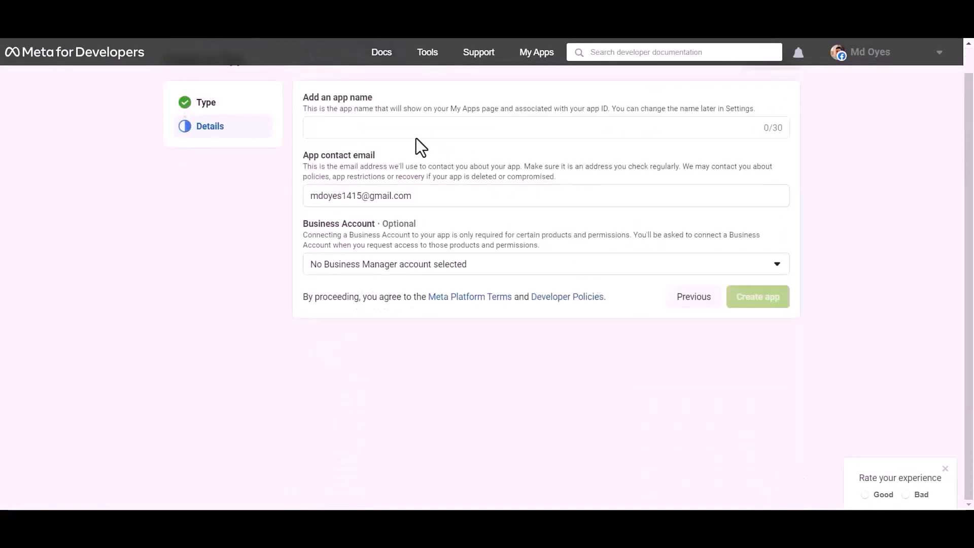
# Name the app "Bit Integrations" and create it, re-entering the account password for confirmation.
pyautogui.click(394, 127)
pyautogui.write('Bit Integ')
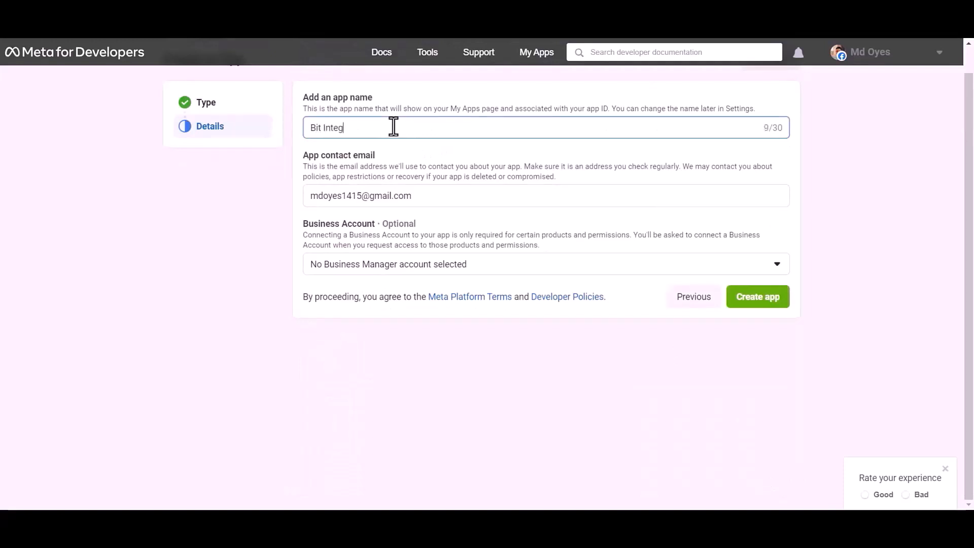
pyautogui.write('rations')
pyautogui.click(758, 299)
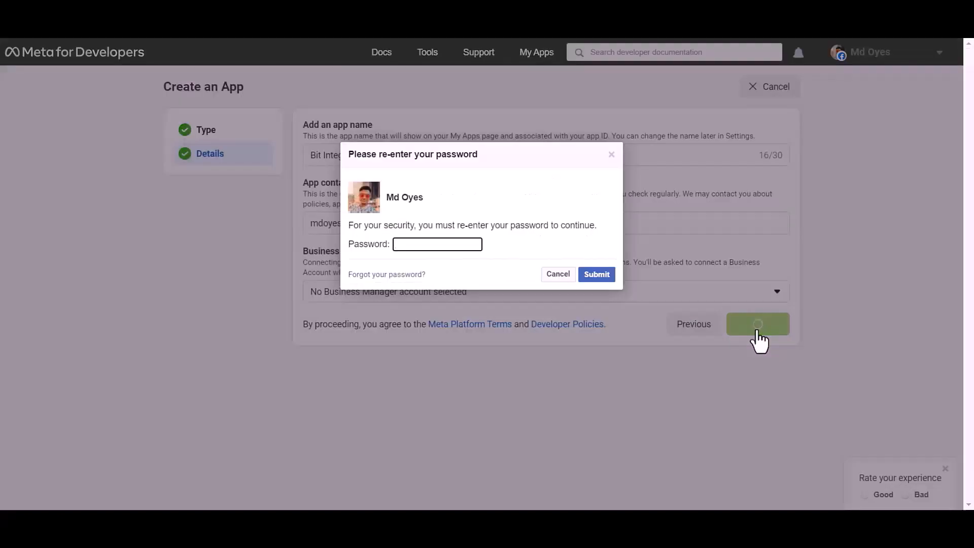
pyautogui.click(451, 244)
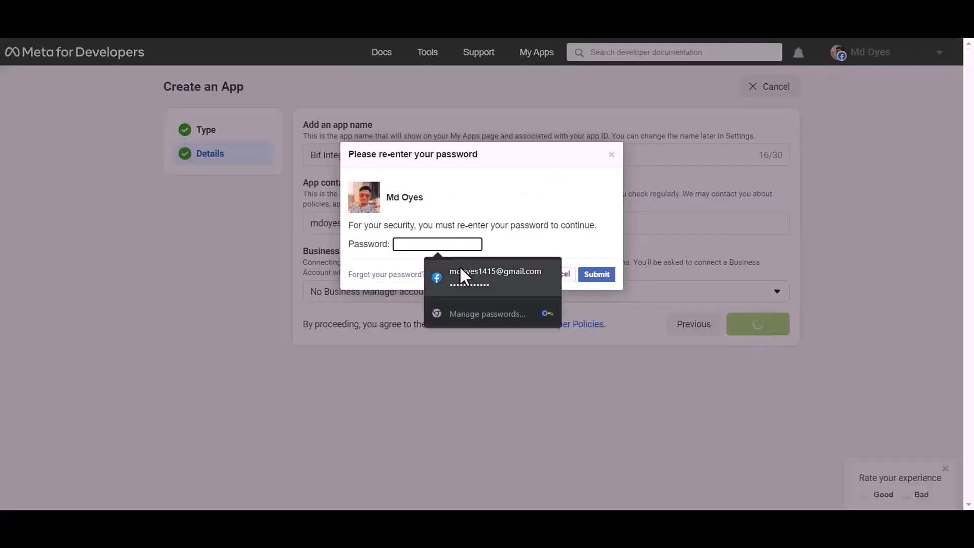
pyautogui.click(461, 278)
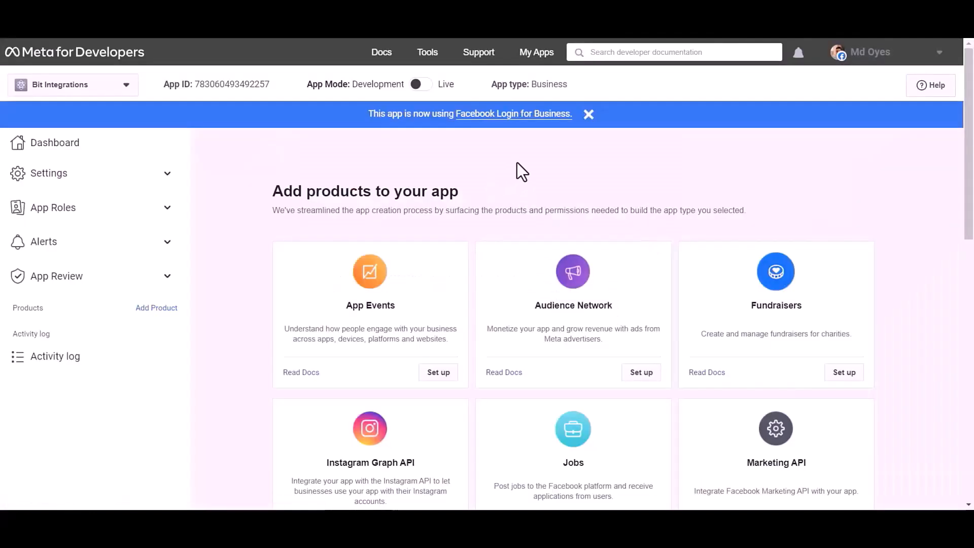
# Set up the WhatsApp product for the app using the Test Business Meta Business Account.
pyautogui.scroll(-4, 527, 159)
pyautogui.scroll(-6, 528, 159)
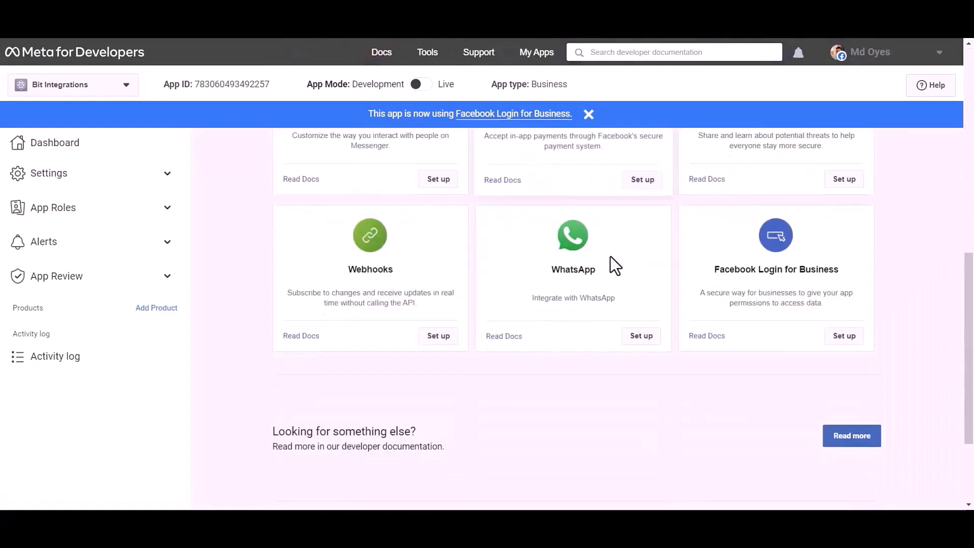
pyautogui.click(642, 345)
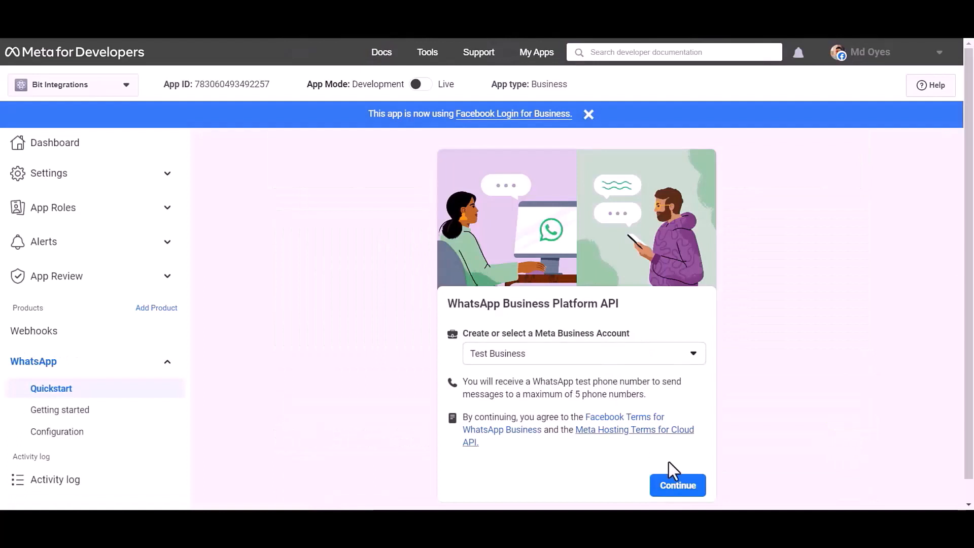
pyautogui.click(680, 487)
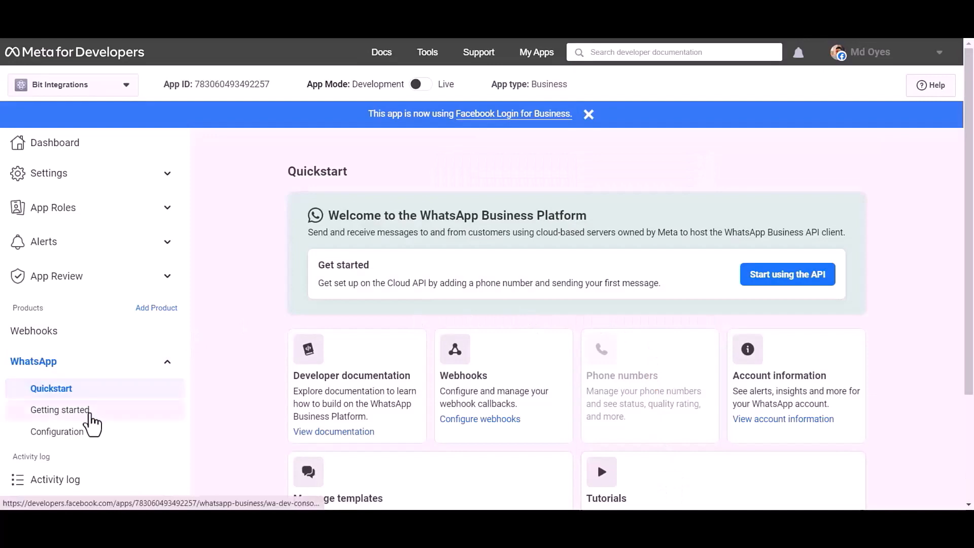
# Copy the phone number ID from WhatsApp's Getting started page into the Phone number ID field of the Bit Integrations WhatsApp settings.
pyautogui.click(90, 415)
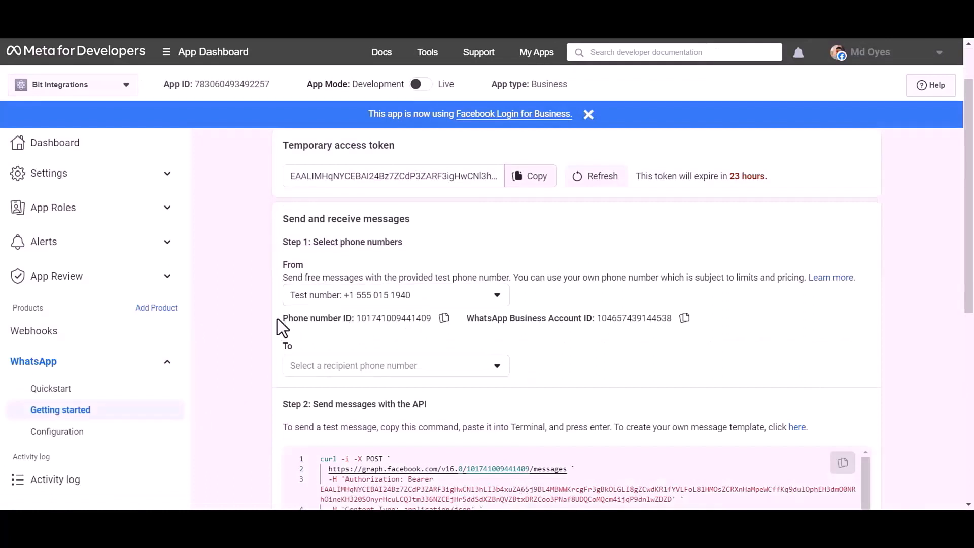
pyautogui.moveTo(278, 318); pyautogui.dragTo(351, 321)
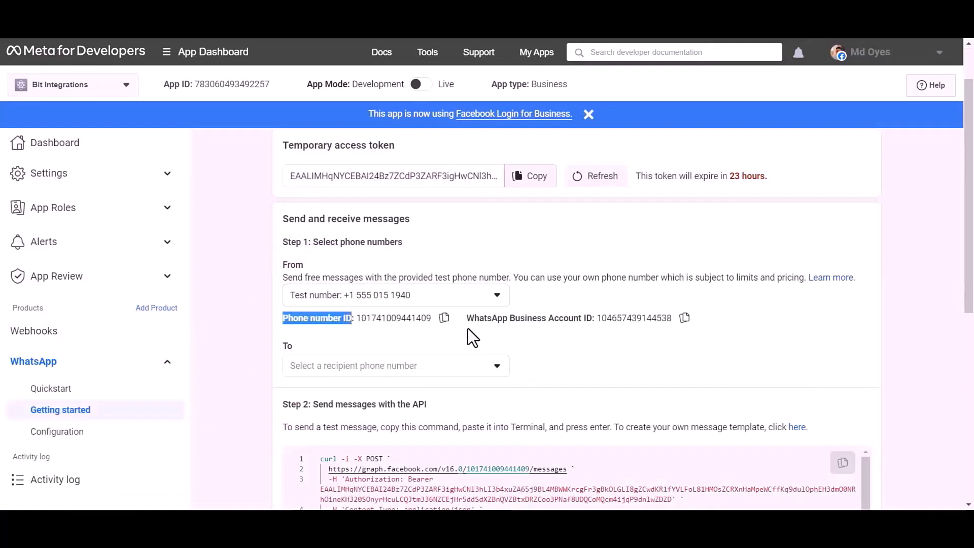
pyautogui.moveTo(463, 319); pyautogui.dragTo(585, 320)
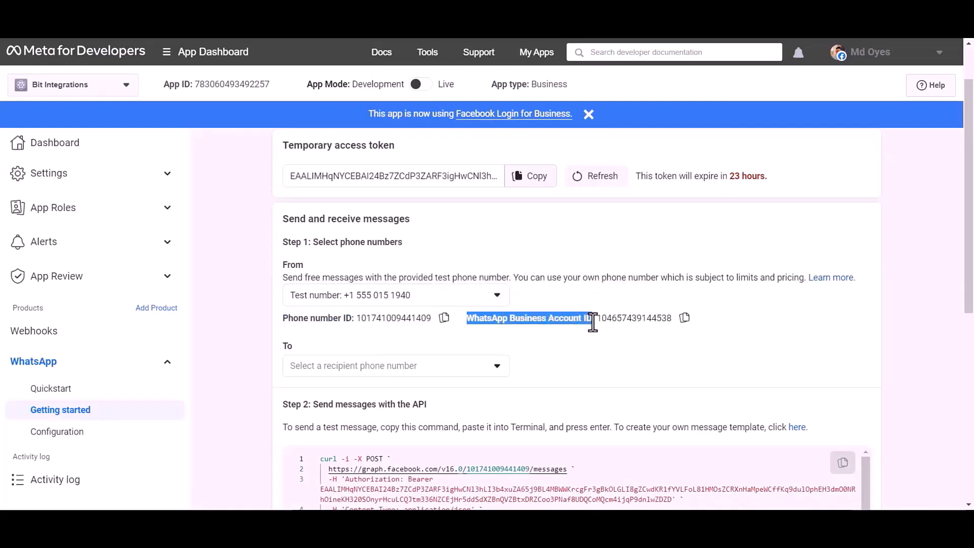
pyautogui.click(640, 342)
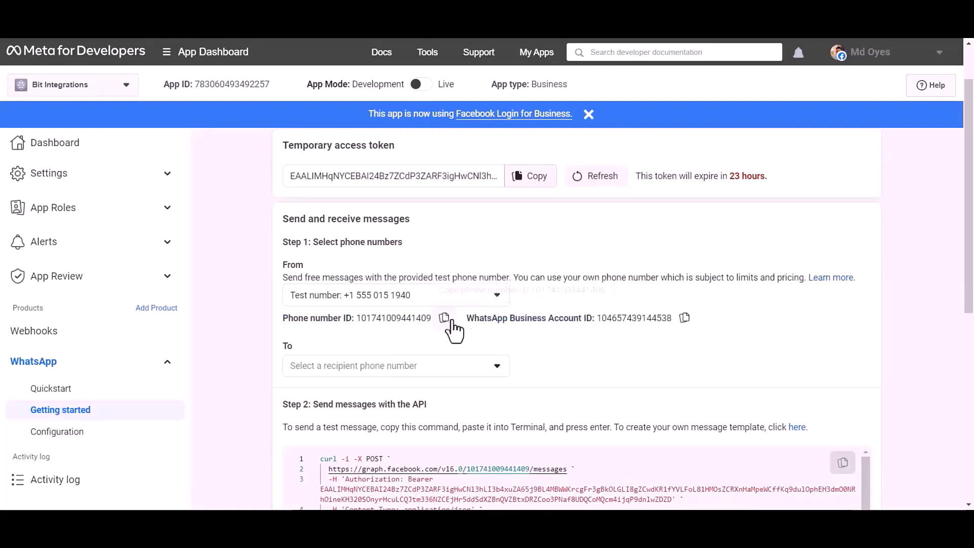
pyautogui.click(445, 319)
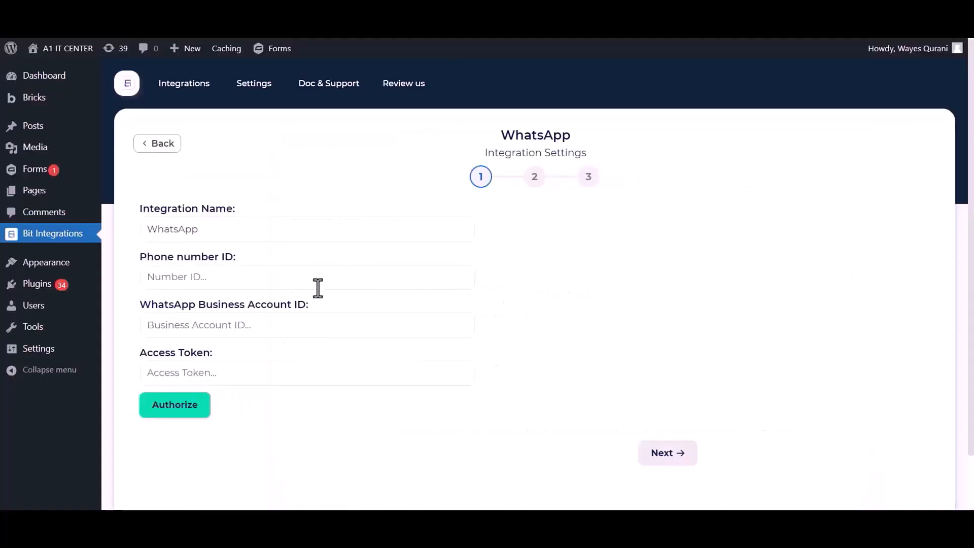
pyautogui.click(317, 288)
pyautogui.hotkey('ctrl', 'v')
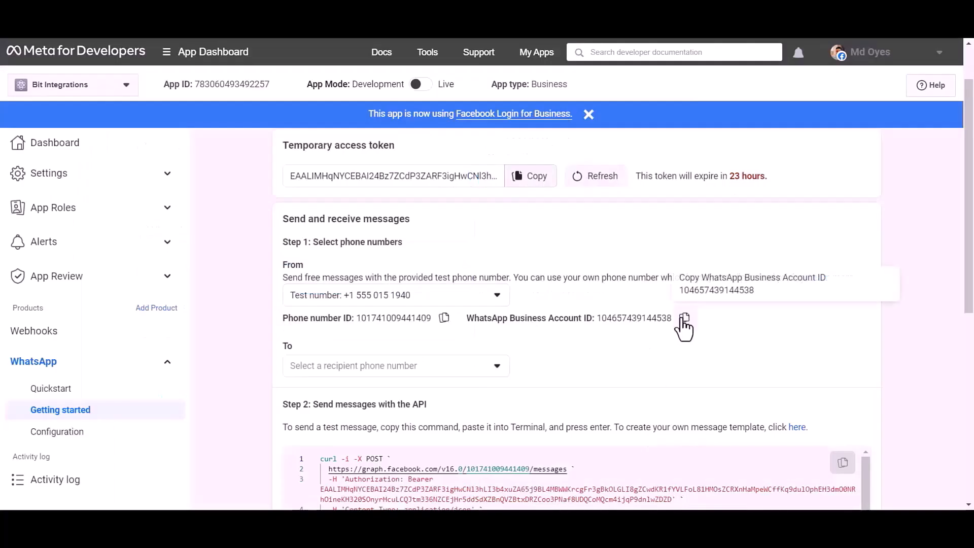
# Copy the WhatsApp Business Account ID from WhatsApp's Getting started page into the matching field of the Bit Integrations WhatsApp settings.
pyautogui.click(682, 319)
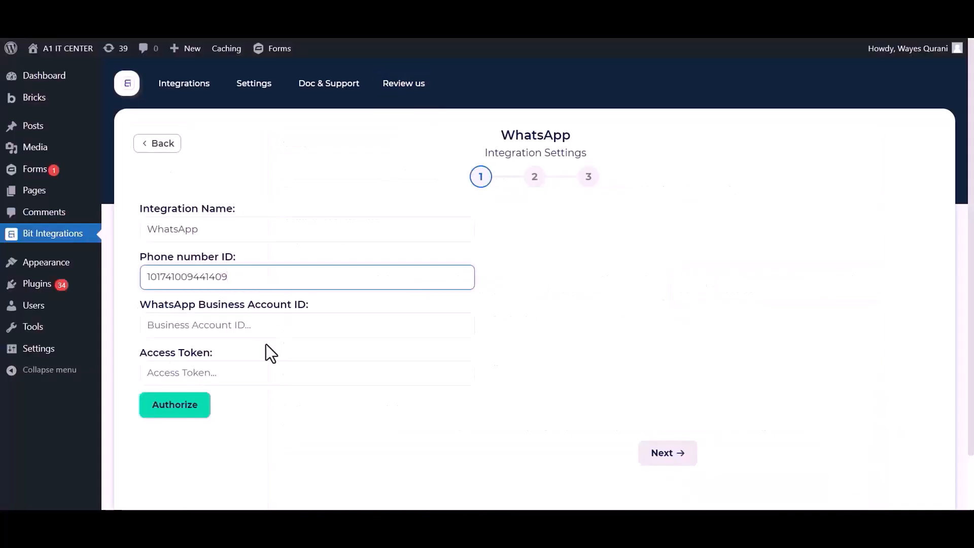
pyautogui.click(264, 325)
pyautogui.hotkey('ctrl', 'v')
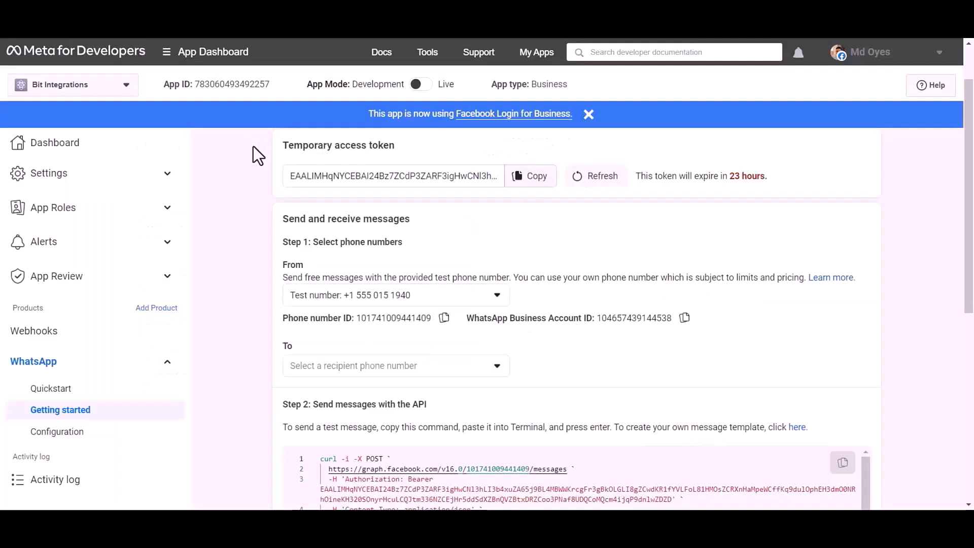
# Check the temporary access token's expiry, and open the system users in the Test Business settings from the Bit Integrations app.
pyautogui.moveTo(282, 149); pyautogui.dragTo(398, 151)
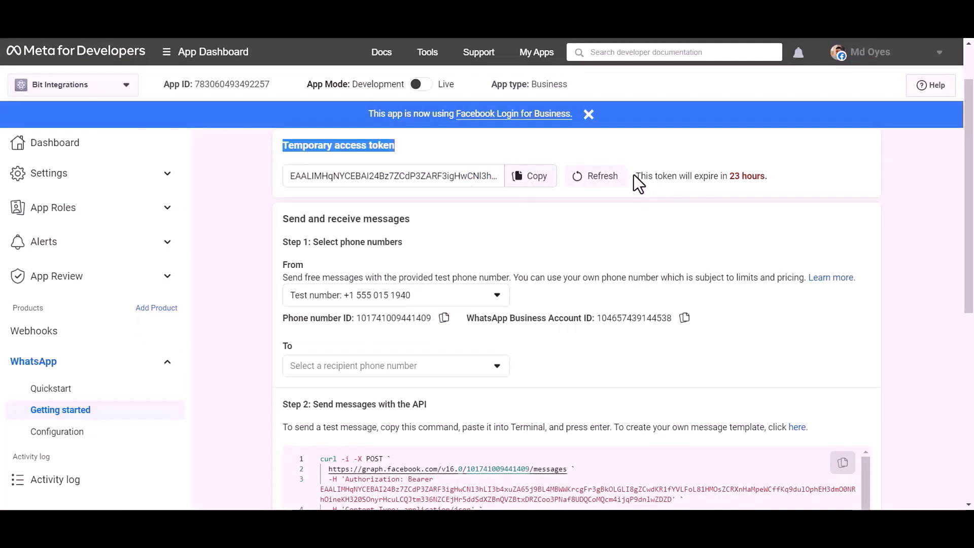
pyautogui.moveTo(638, 176); pyautogui.dragTo(771, 178)
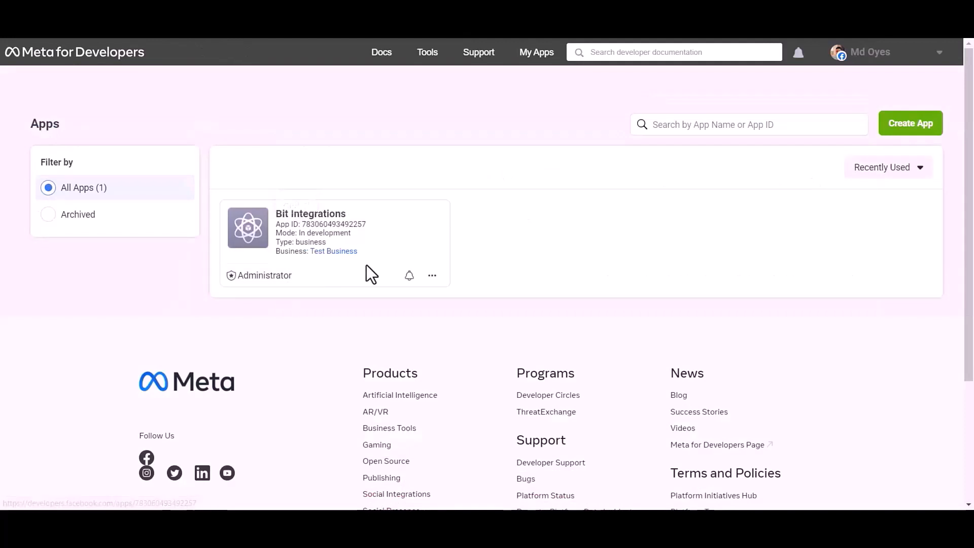
pyautogui.click(333, 263)
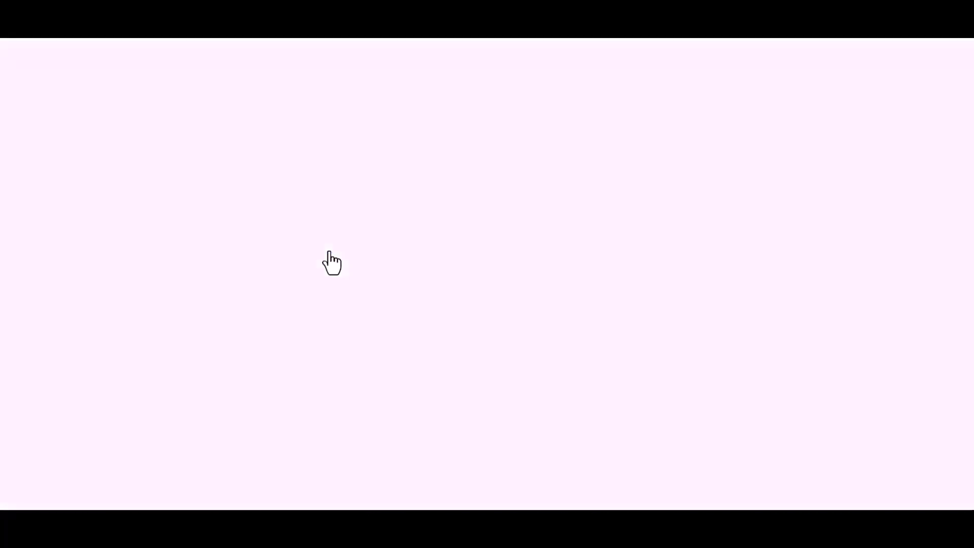
pyautogui.click(68, 222)
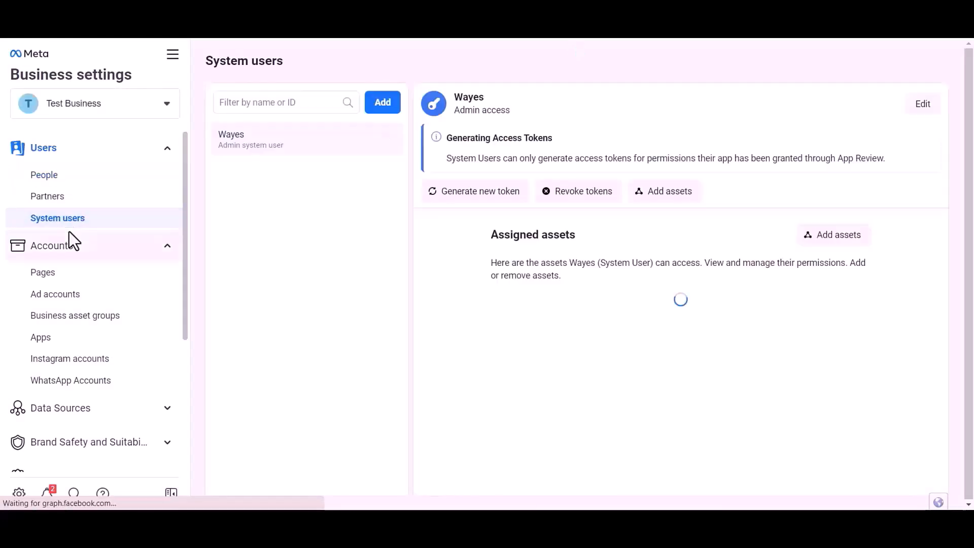
# Try to create a system user with the Admin role, entering the system user's name.
pyautogui.click(380, 109)
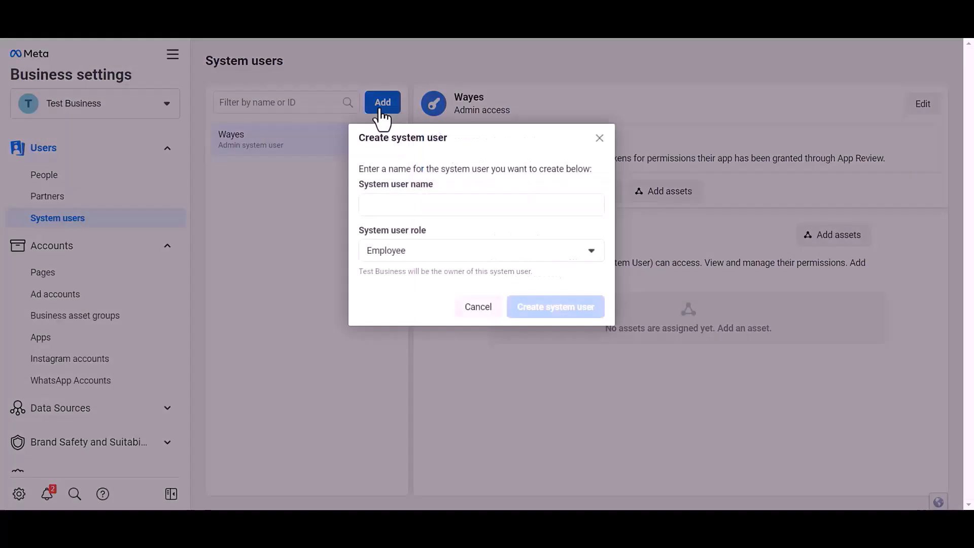
pyautogui.click(401, 203)
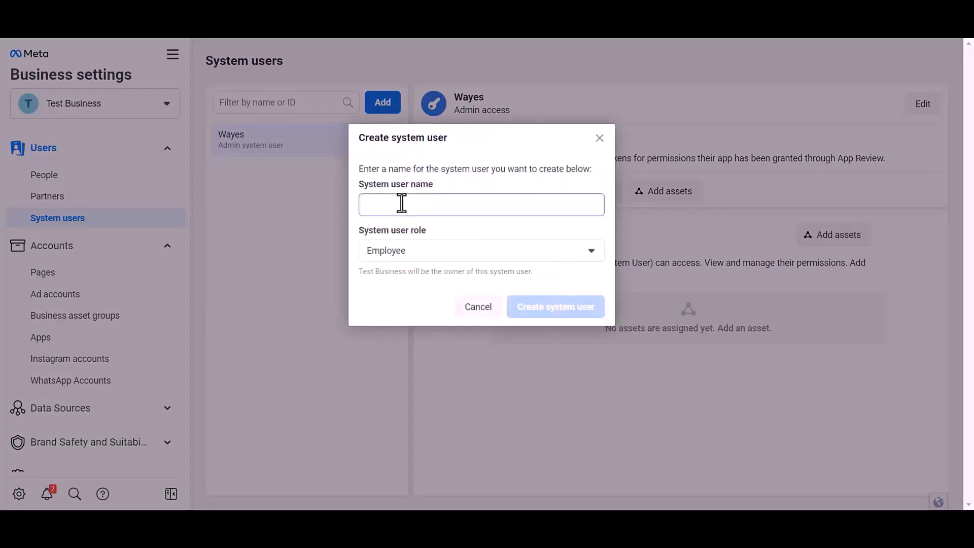
pyautogui.write('Oyes')
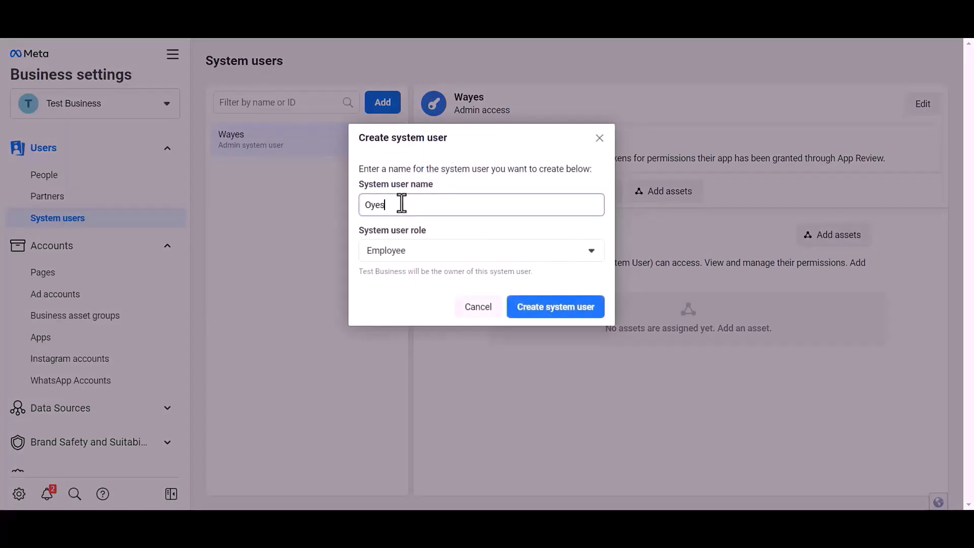
pyautogui.click(401, 250)
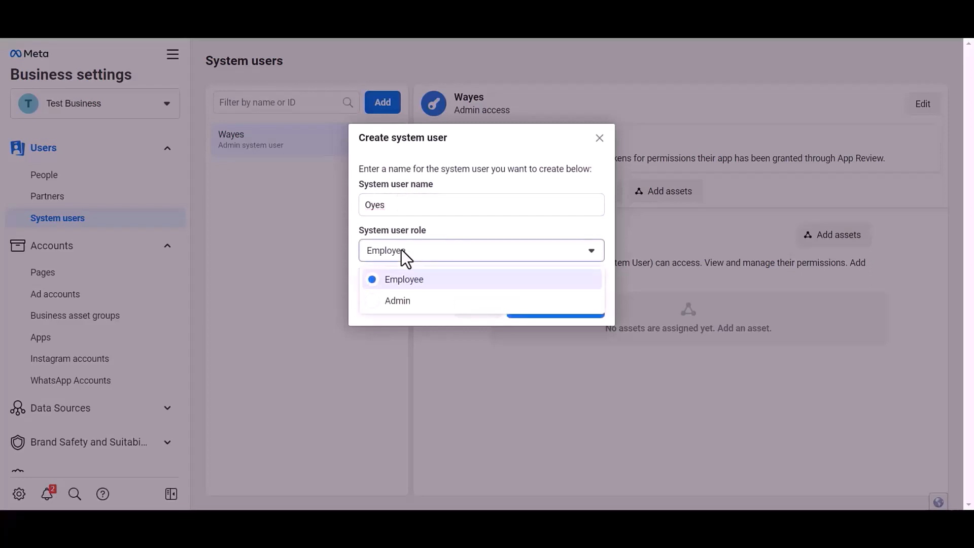
pyautogui.click(397, 302)
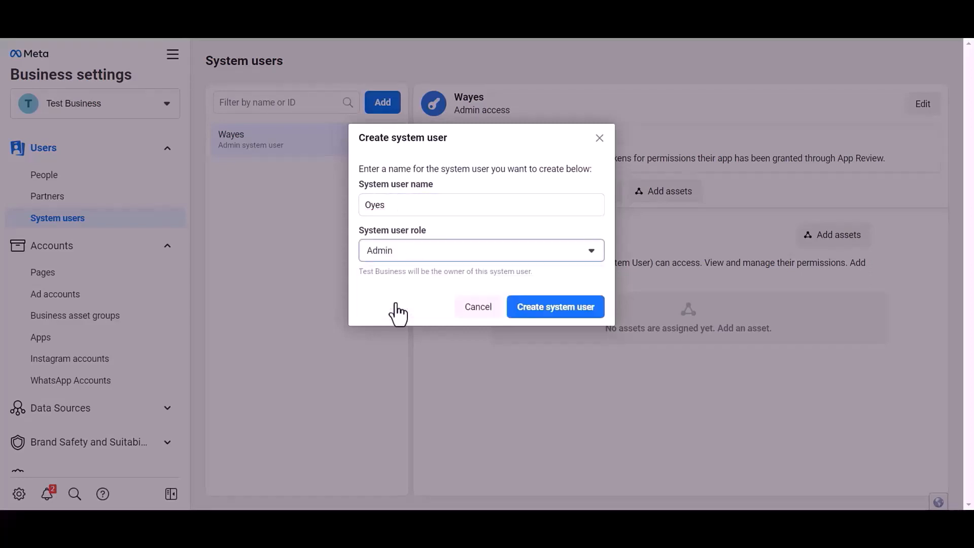
pyautogui.click(573, 315)
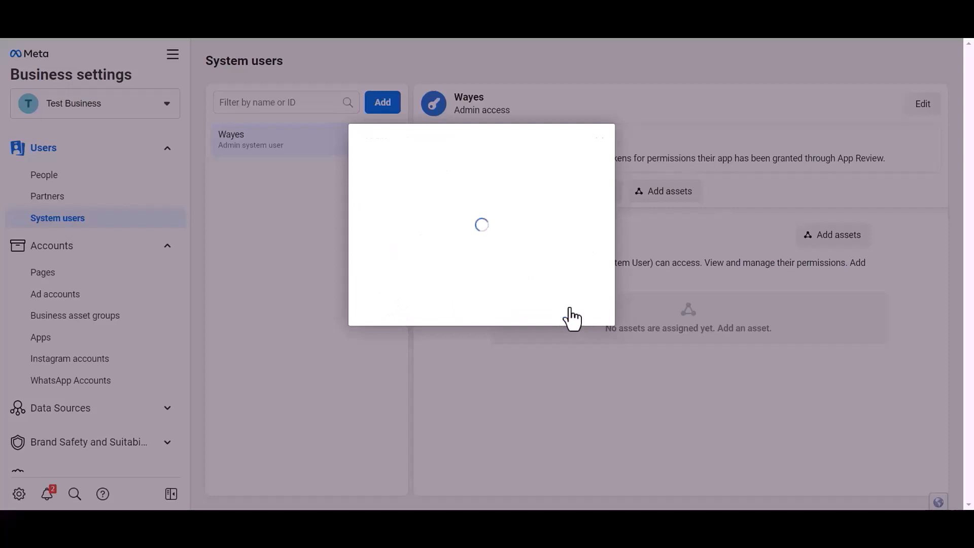
pyautogui.click(591, 256)
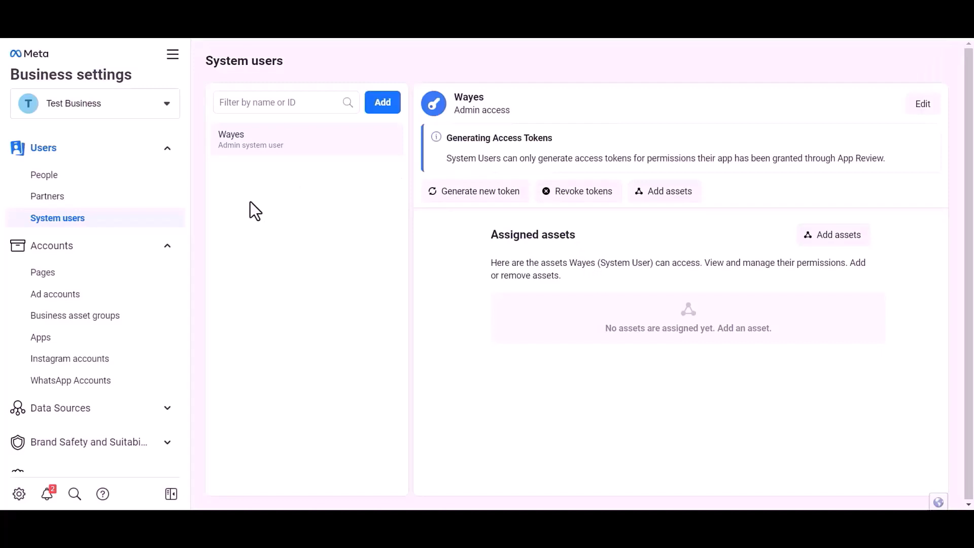
# Assign the Bit Integrations app to the existing admin system user with full control (Manage app).
pyautogui.click(838, 236)
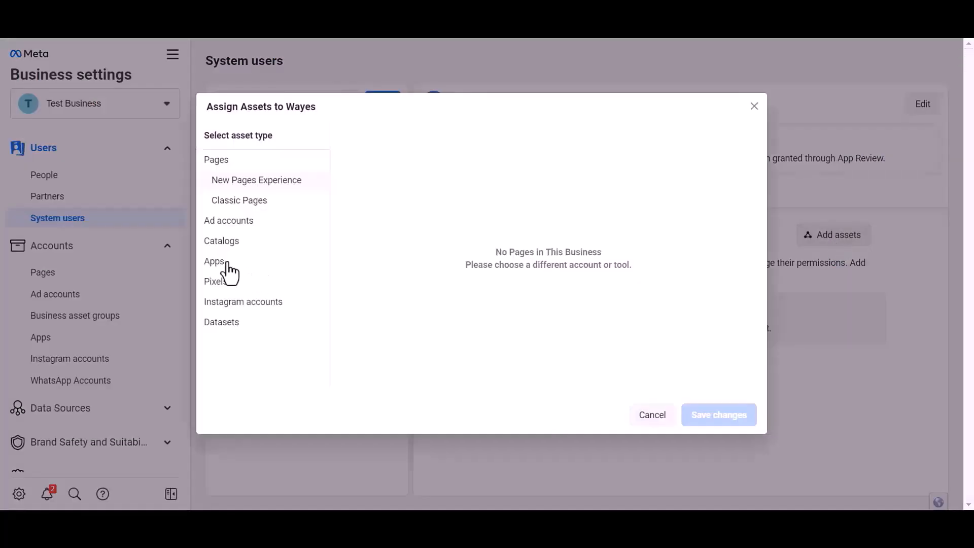
pyautogui.click(209, 261)
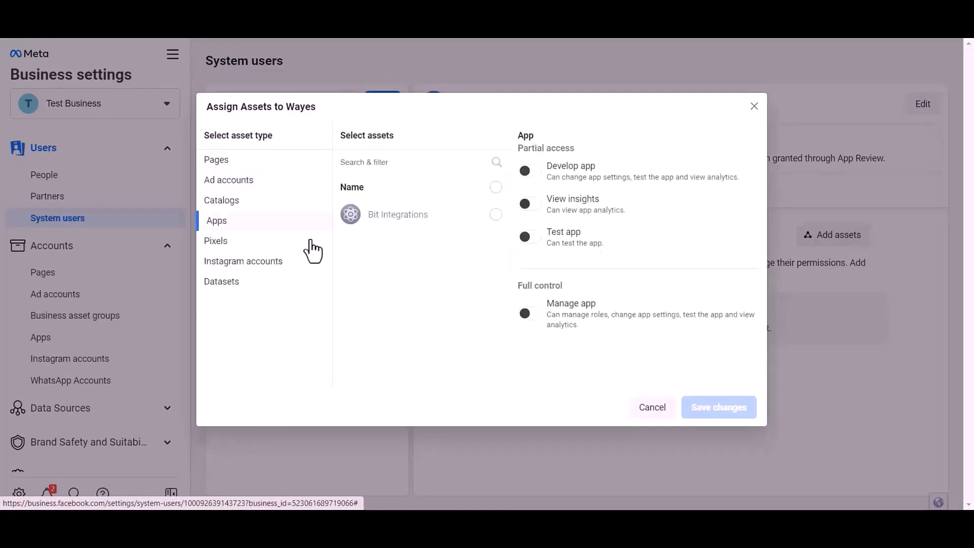
pyautogui.click(495, 217)
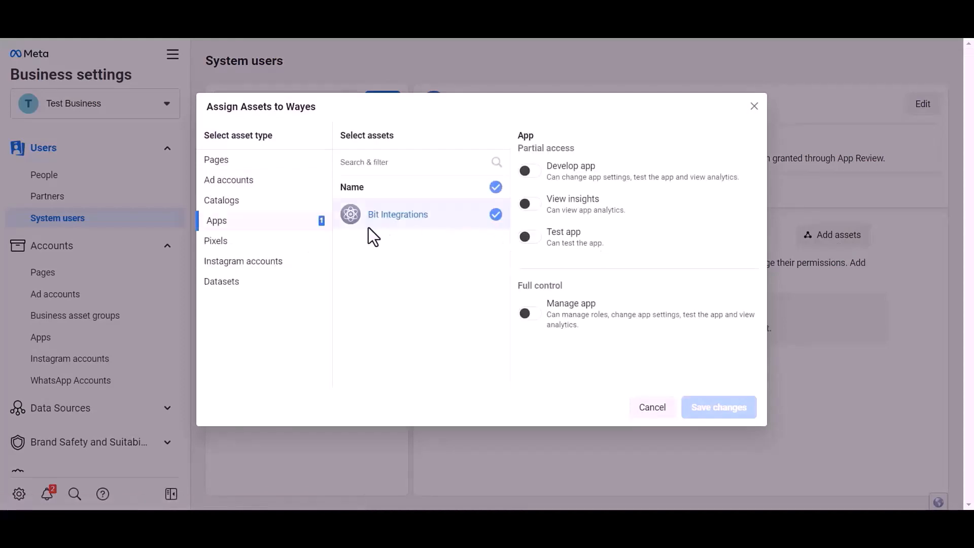
pyautogui.click(531, 314)
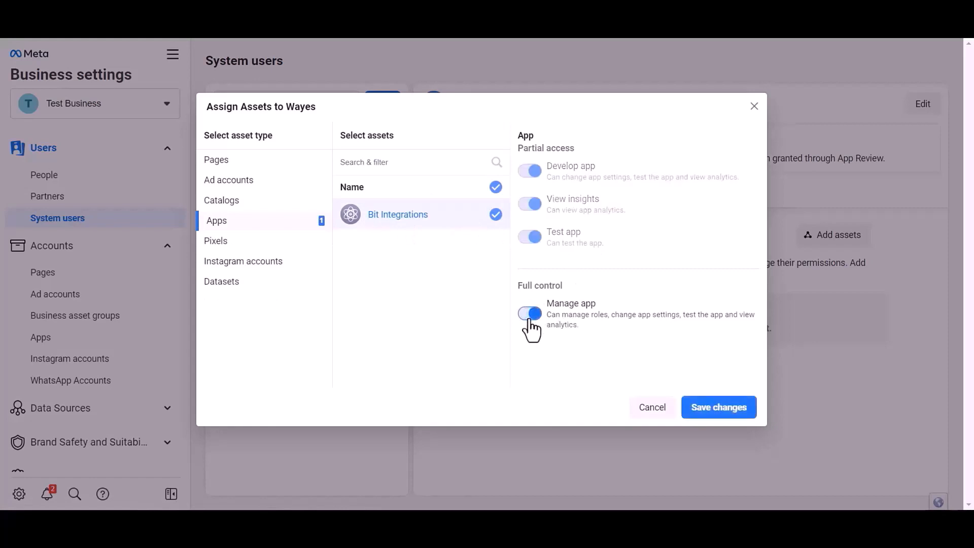
pyautogui.click(720, 408)
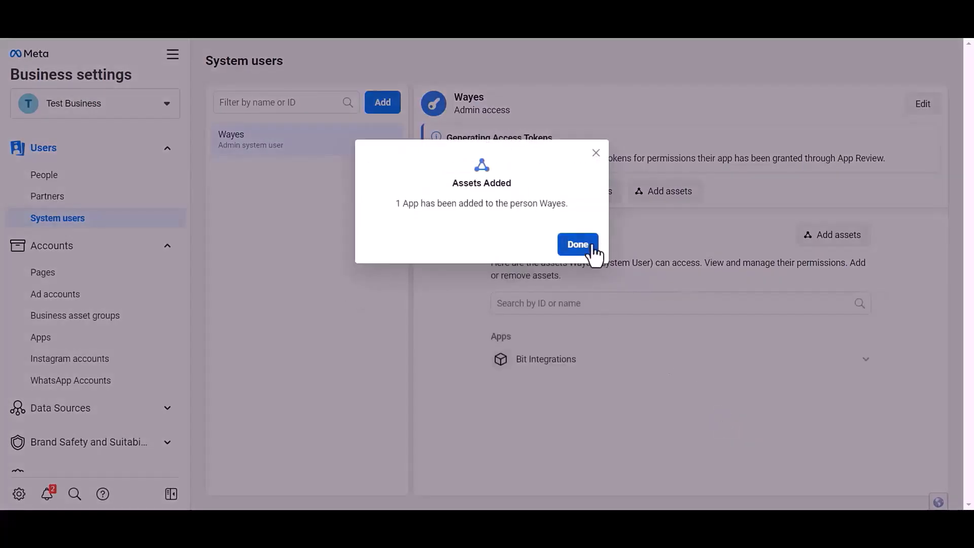
pyautogui.click(579, 245)
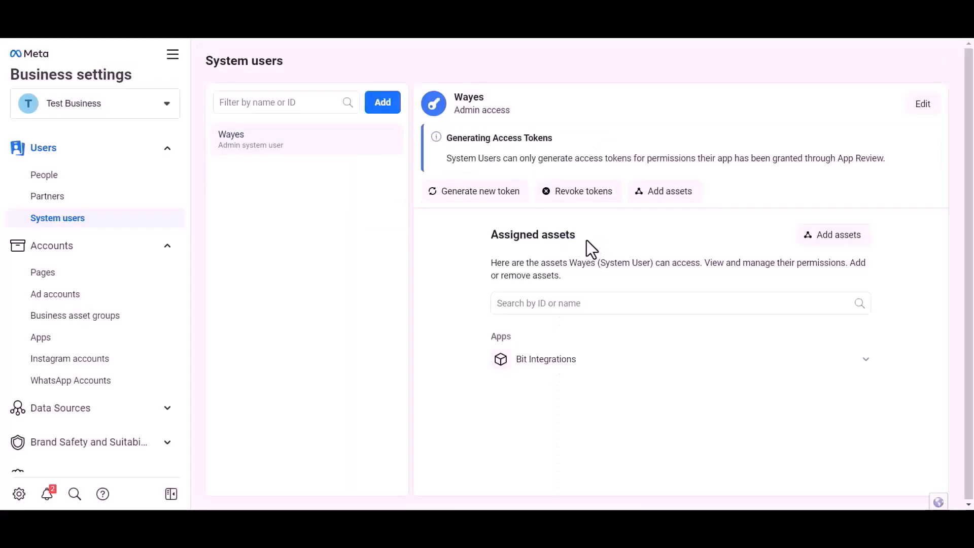
# Start generating a new token for the system user with the Bit Integrations app and Permanent token expiration.
pyautogui.click(474, 209)
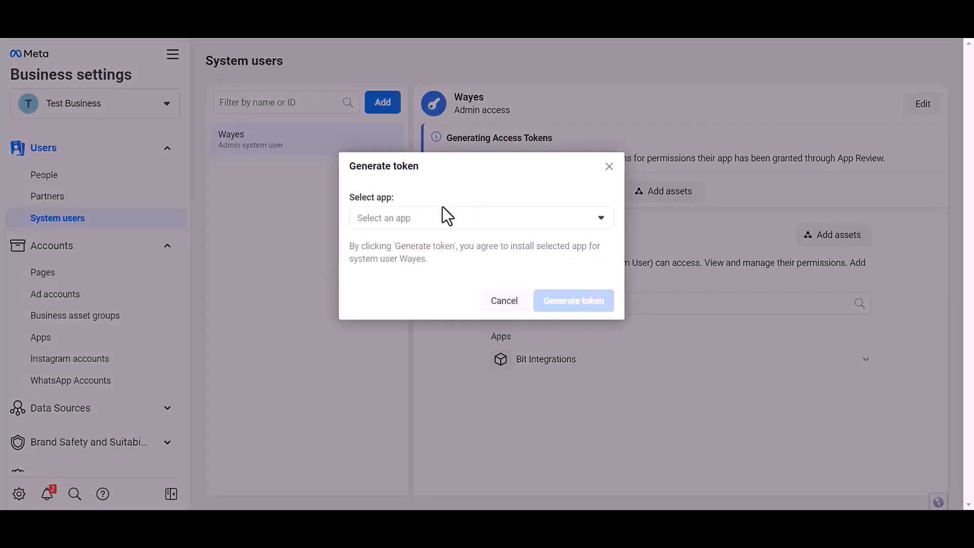
pyautogui.click(421, 220)
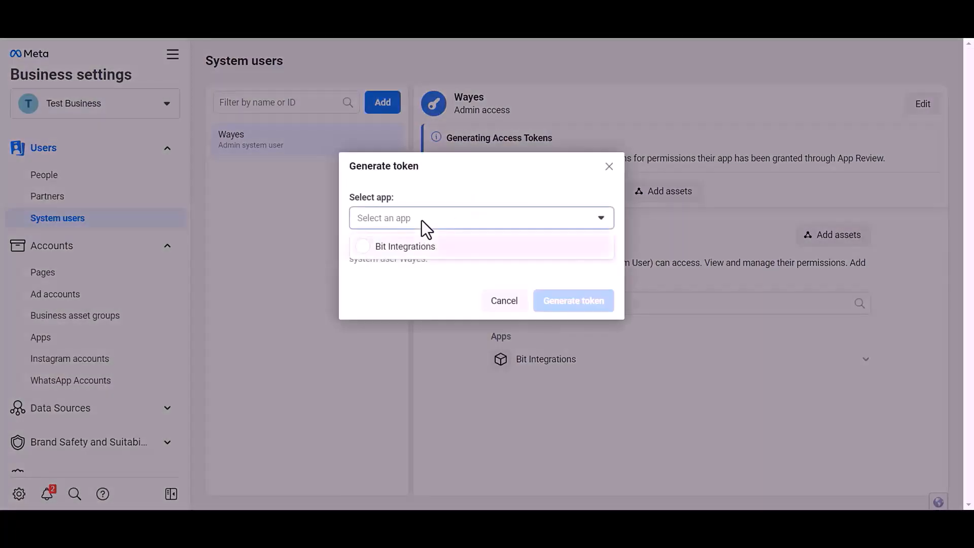
pyautogui.click(415, 261)
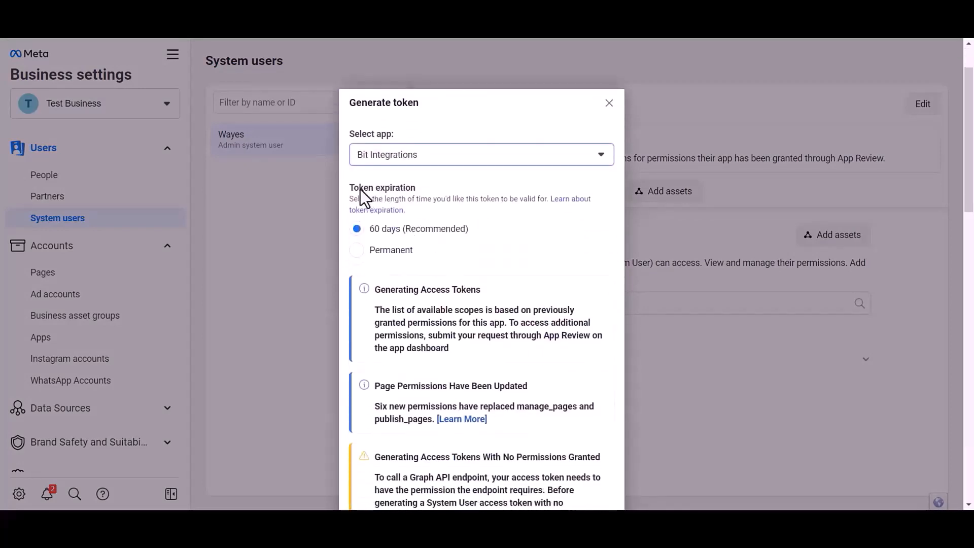
pyautogui.moveTo(355, 188); pyautogui.dragTo(415, 194)
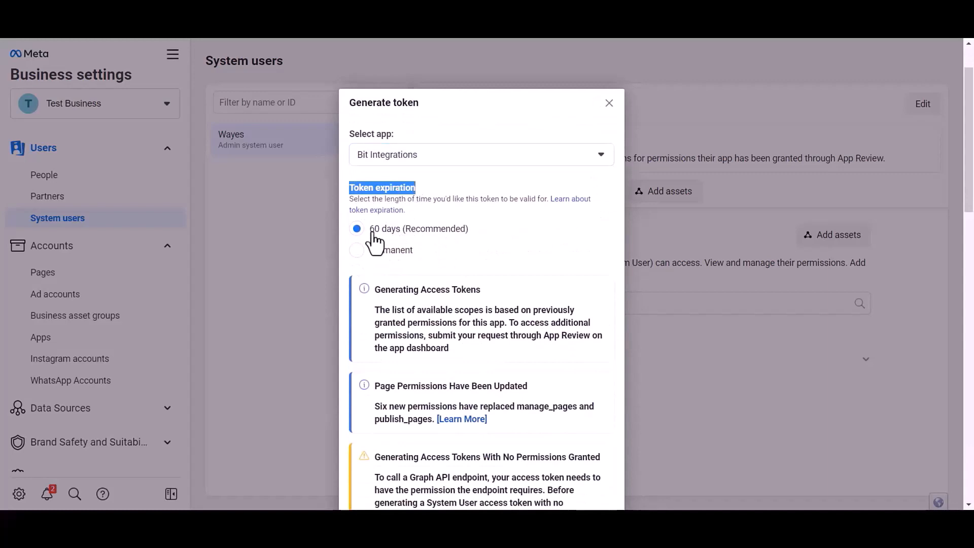
pyautogui.moveTo(477, 231); pyautogui.dragTo(362, 254)
pyautogui.click(362, 252)
# Grant the token the whatsapp_business_messaging and whatsapp_business_management permissions and generate it.
pyautogui.scroll(-5, 468, 207)
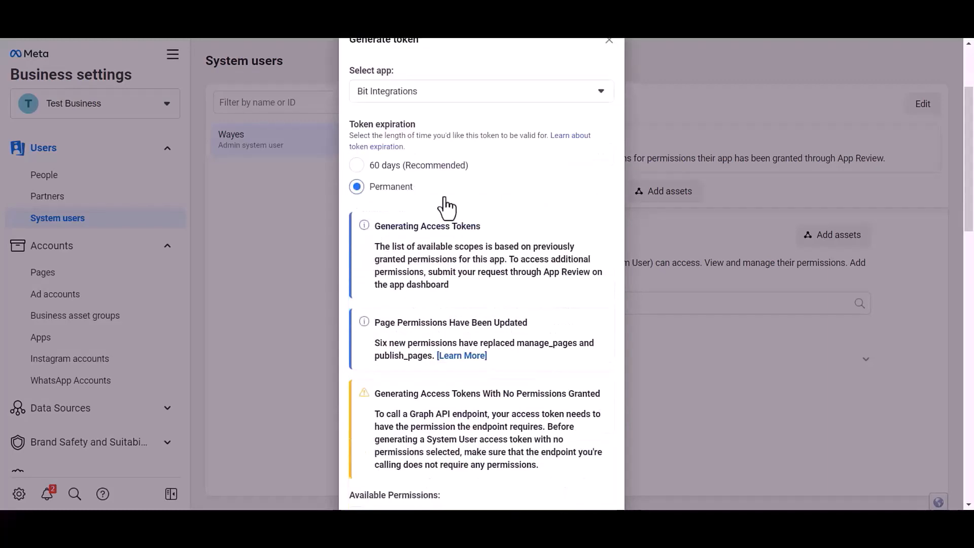
pyautogui.scroll(-1, 469, 209)
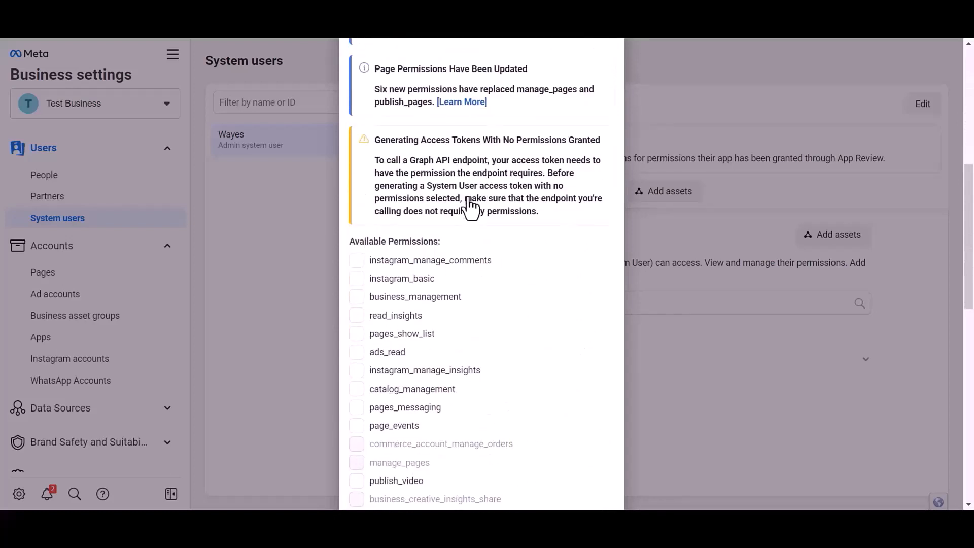
pyautogui.scroll(-2, 471, 208)
pyautogui.moveTo(349, 115); pyautogui.dragTo(426, 116)
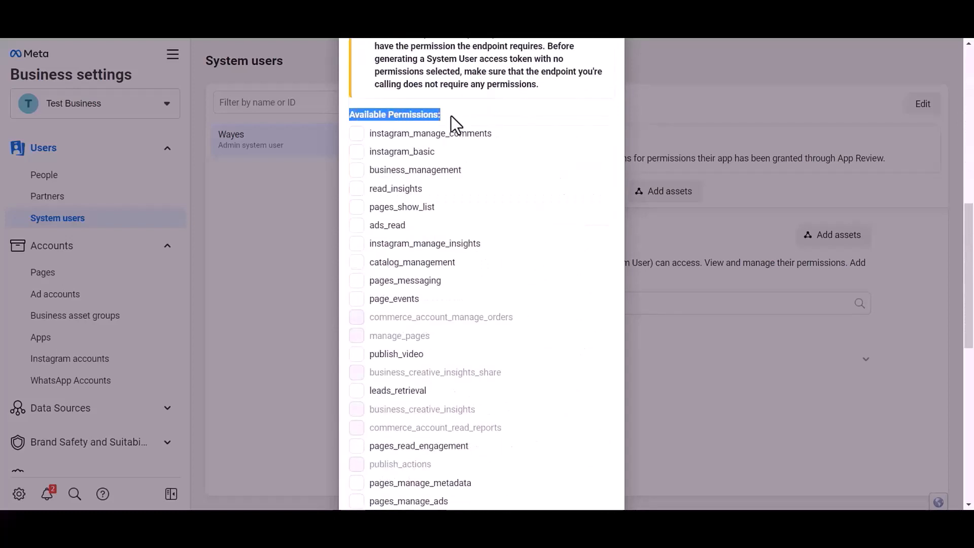
pyautogui.click(578, 522)
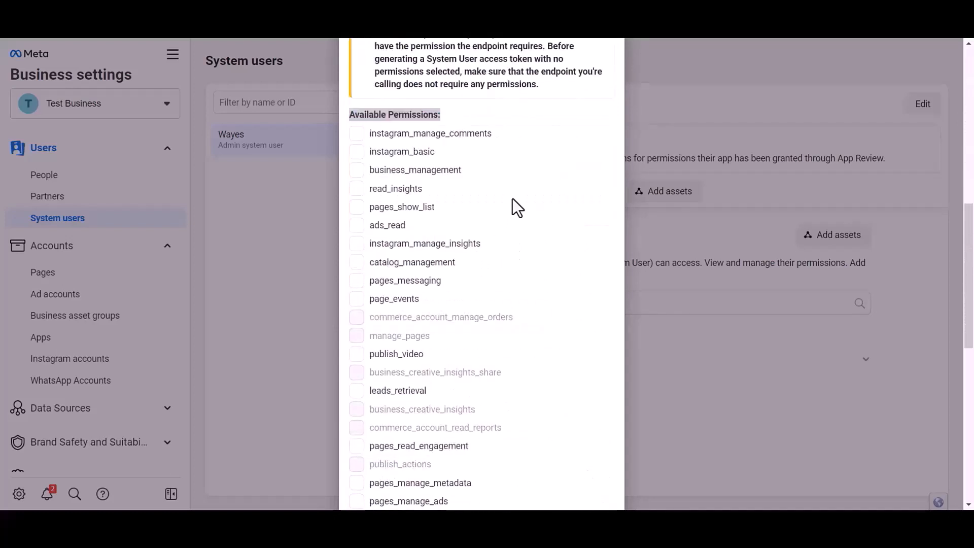
pyautogui.moveTo(349, 114); pyautogui.dragTo(467, 105)
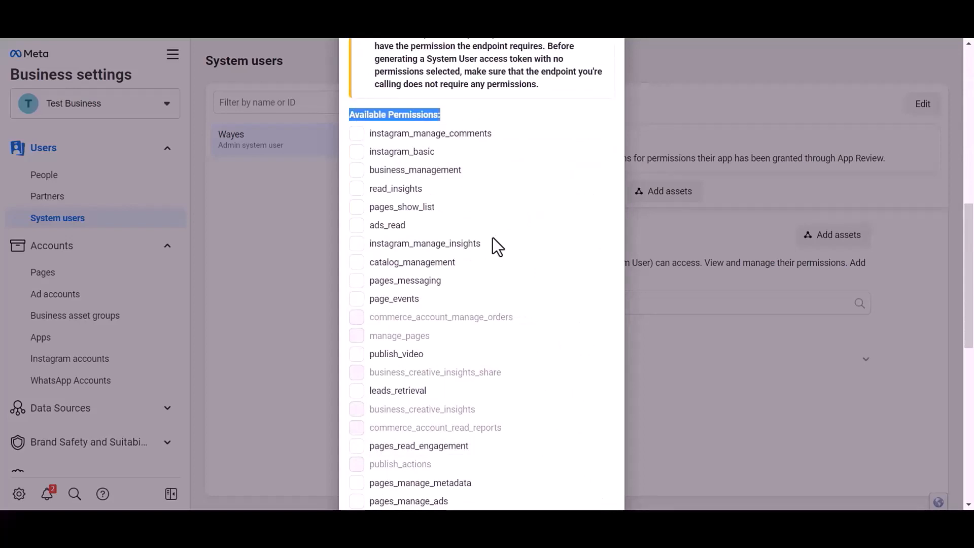
pyautogui.scroll(-3, 496, 245)
pyautogui.click(359, 349)
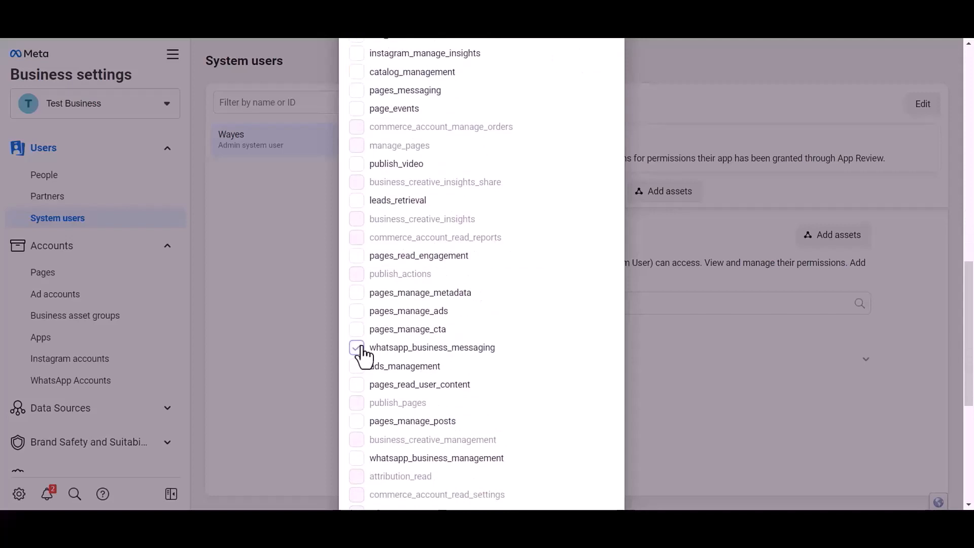
pyautogui.scroll(-1, 433, 345)
pyautogui.click(358, 395)
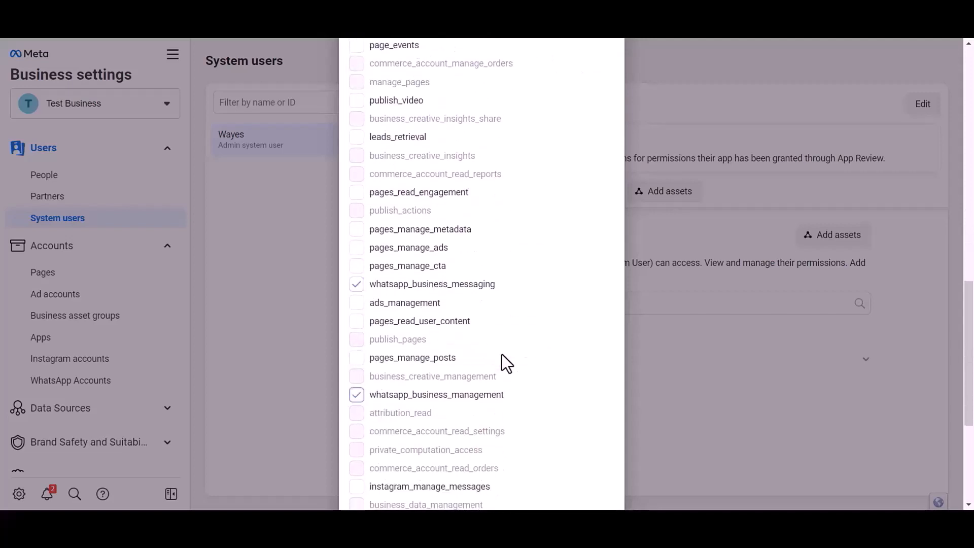
pyautogui.scroll(-4, 502, 358)
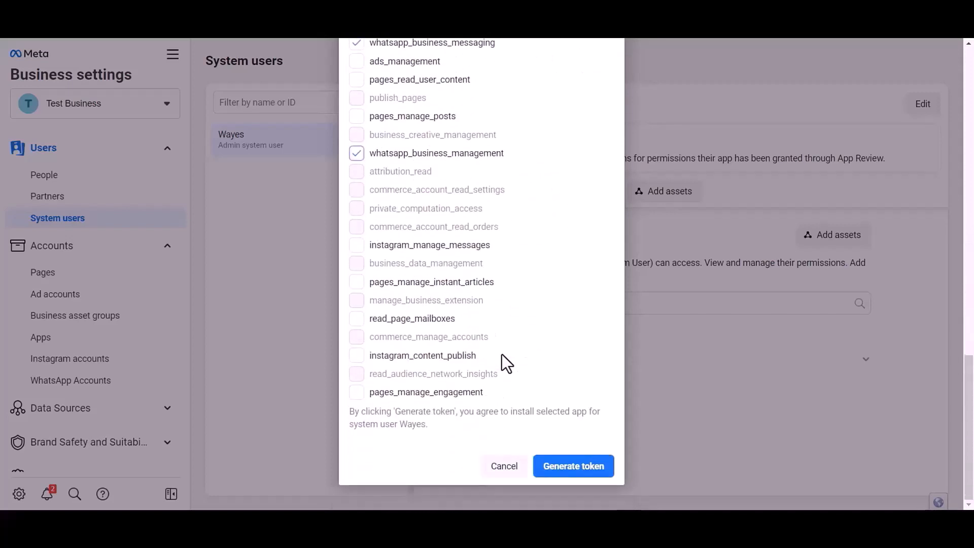
pyautogui.click(572, 471)
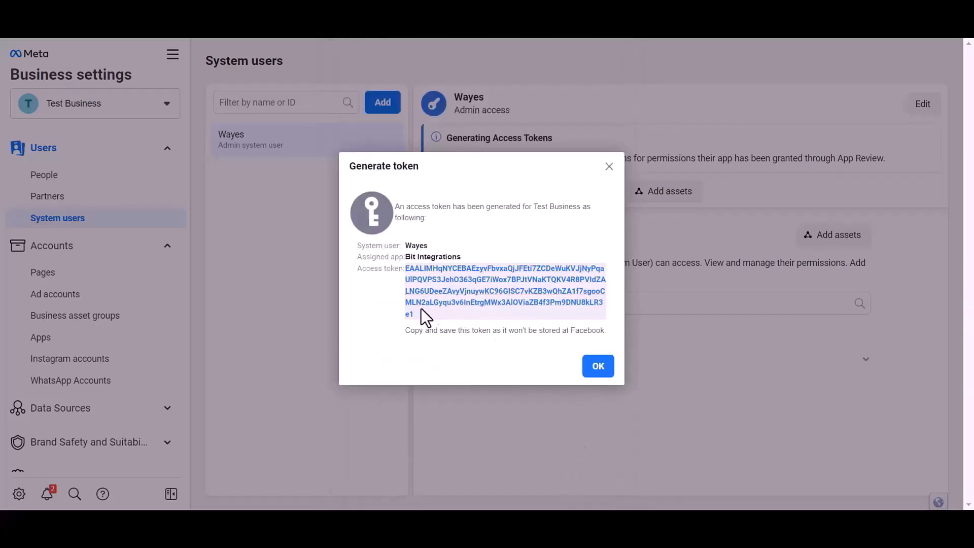
# Copy the generated access token into the Access Token field of the Bit Integrations WhatsApp settings.
pyautogui.moveTo(421, 309); pyautogui.dragTo(411, 273)
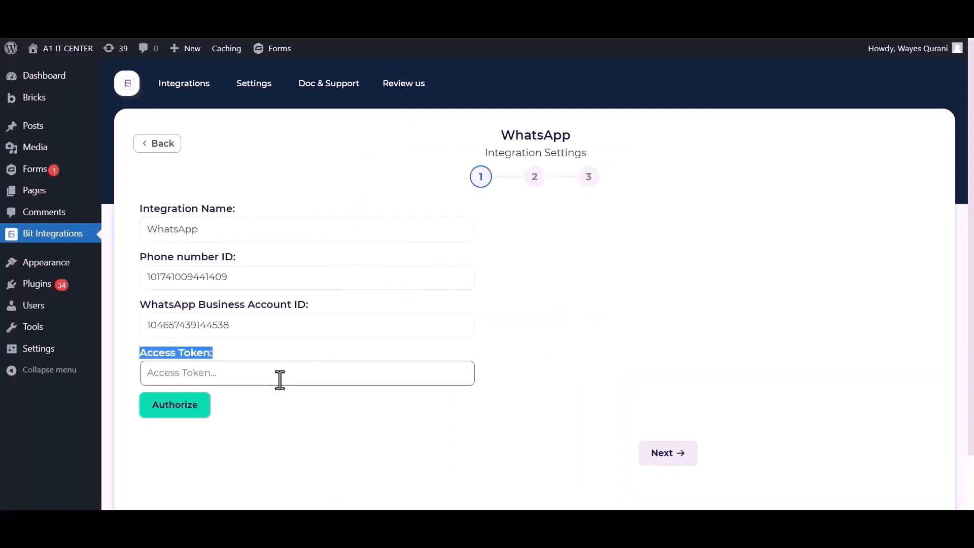
pyautogui.click(280, 379)
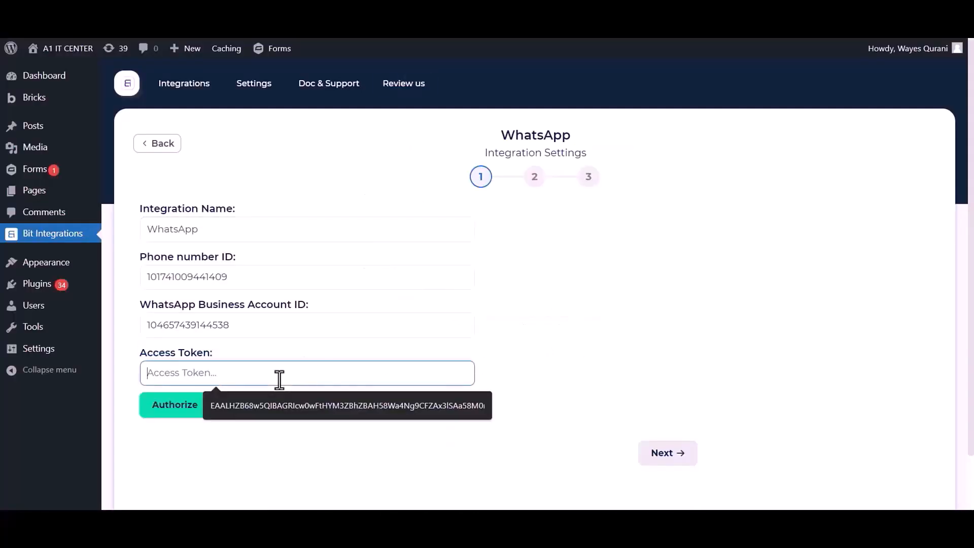
pyautogui.hotkey('ctrl', 'v')
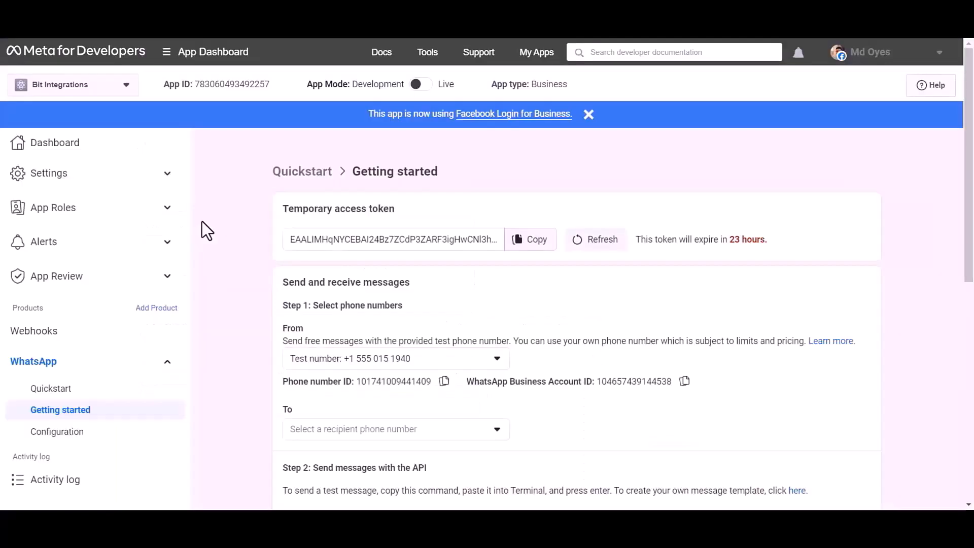
# Start adding a phone number to the WhatsApp app and create a business profile named Bit Apps in the Automotive category.
pyautogui.scroll(-10, 203, 221)
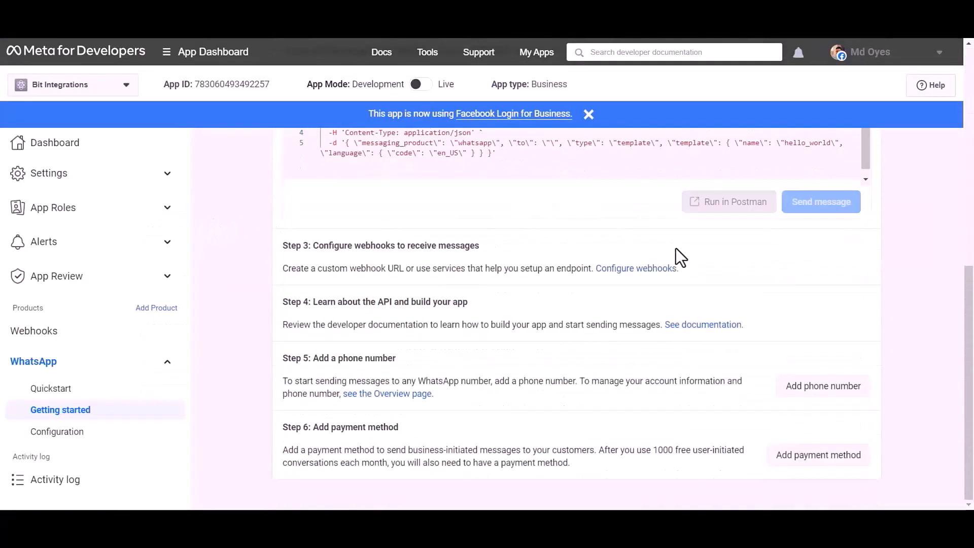
pyautogui.click(819, 393)
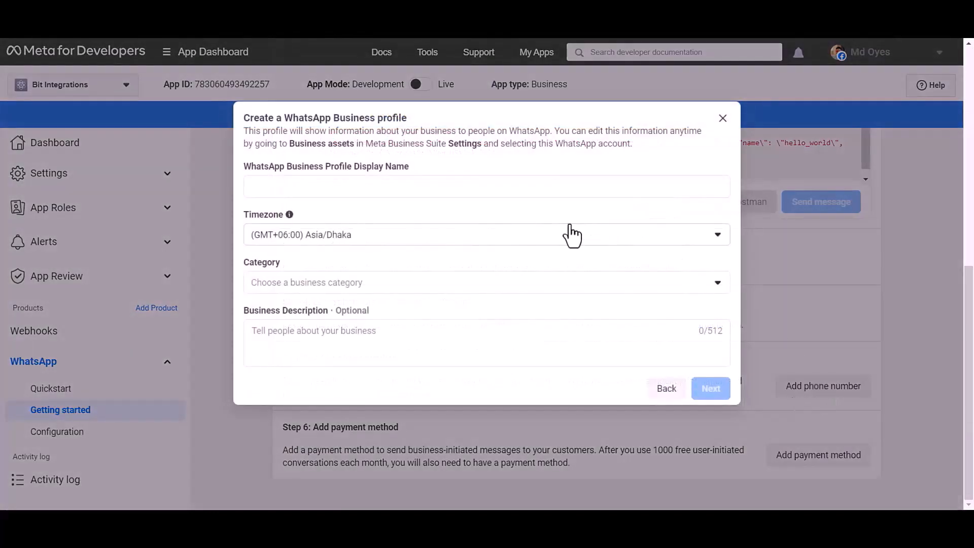
pyautogui.click(442, 187)
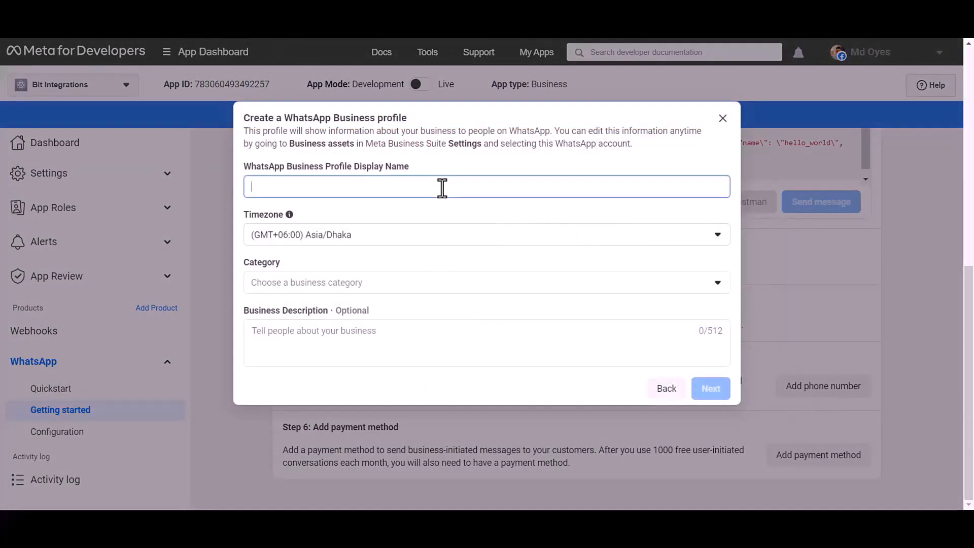
pyautogui.write('Bit Apps')
pyautogui.click(332, 289)
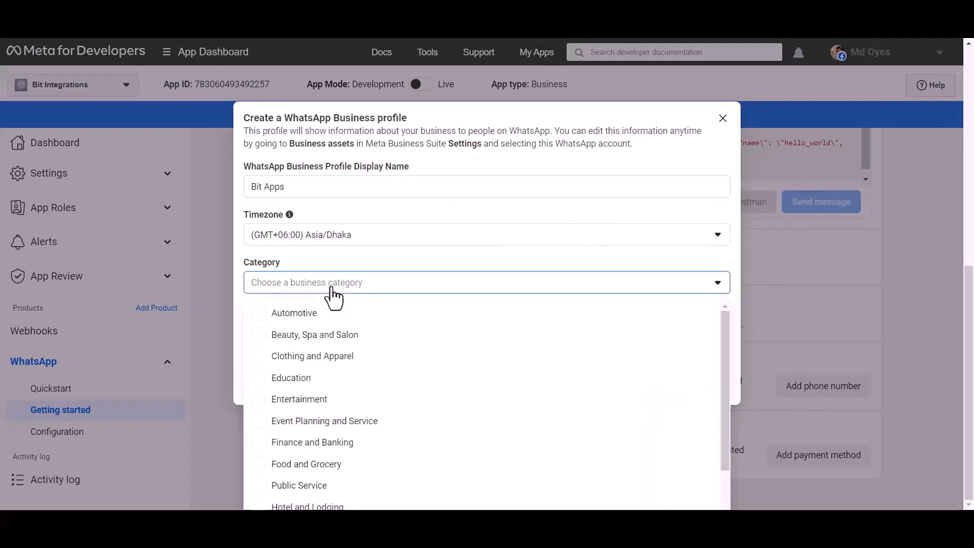
pyautogui.click(307, 314)
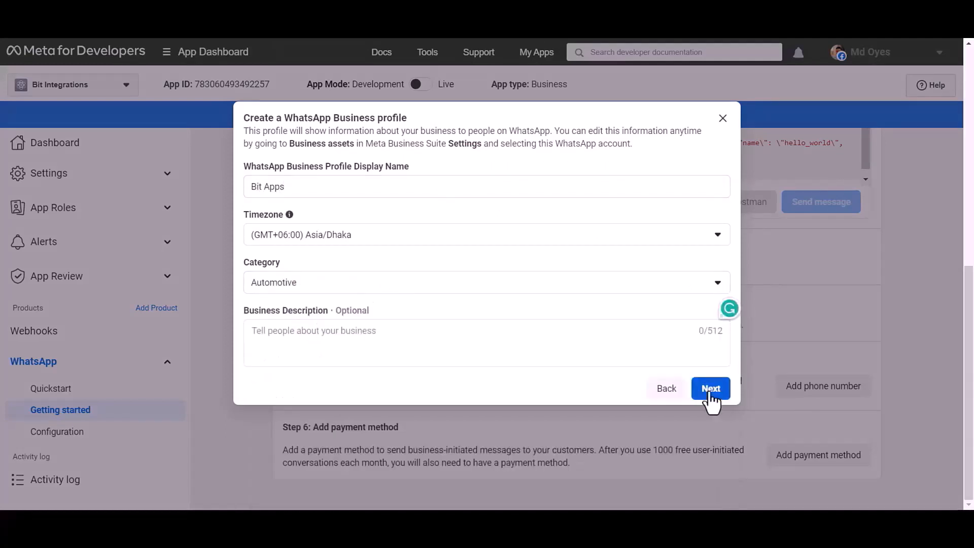
pyautogui.click(710, 389)
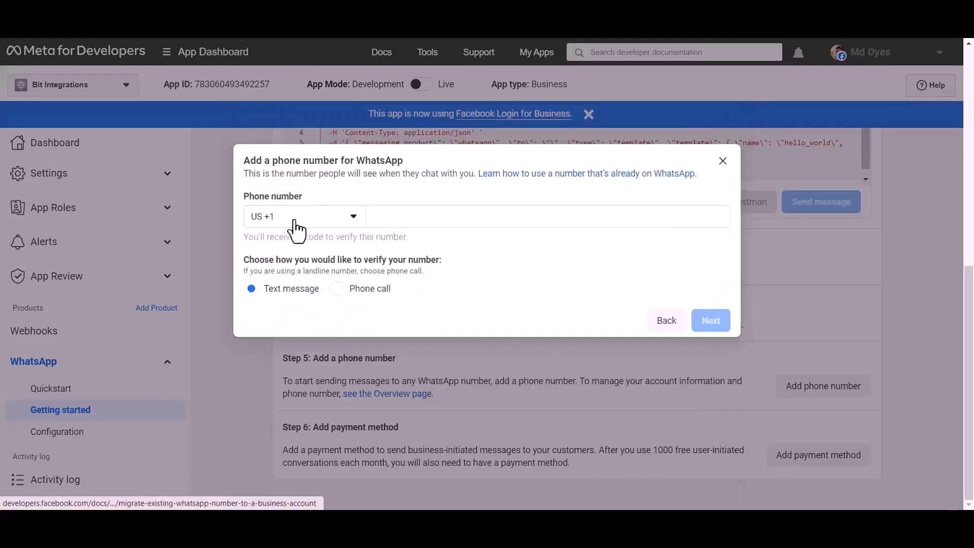
# Set the country code to Bangladesh (BD +880), enter the business phone number and request verification by text message.
pyautogui.click(295, 222)
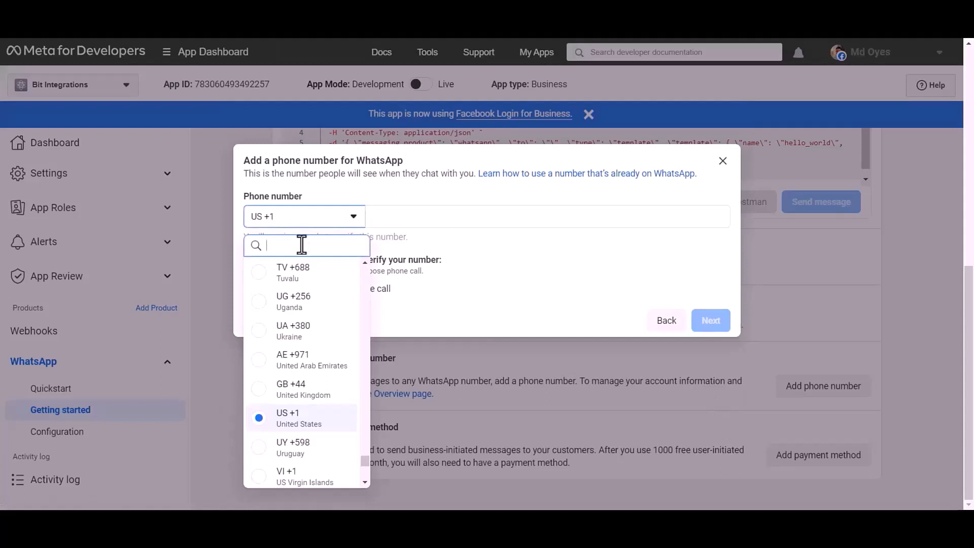
pyautogui.write('bangladesh')
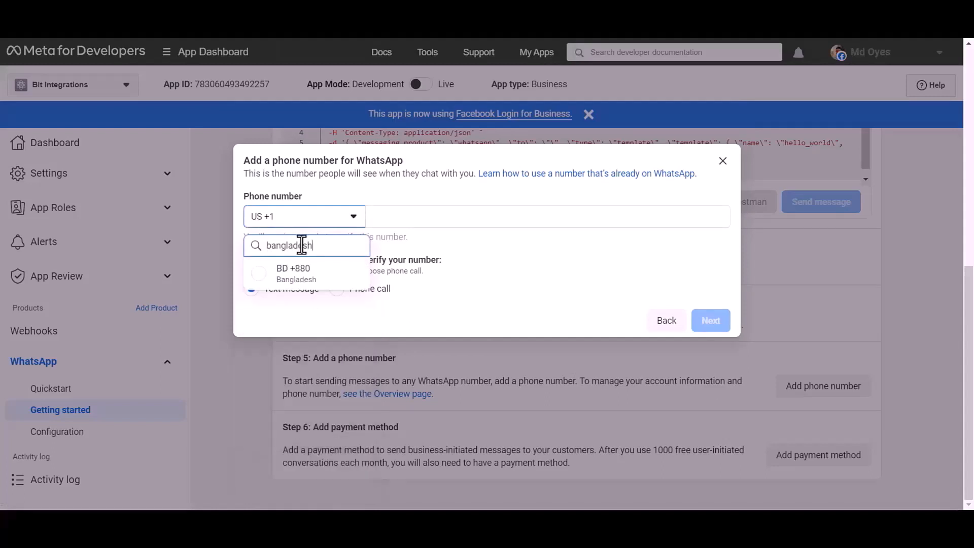
pyautogui.click(297, 274)
pyautogui.click(412, 217)
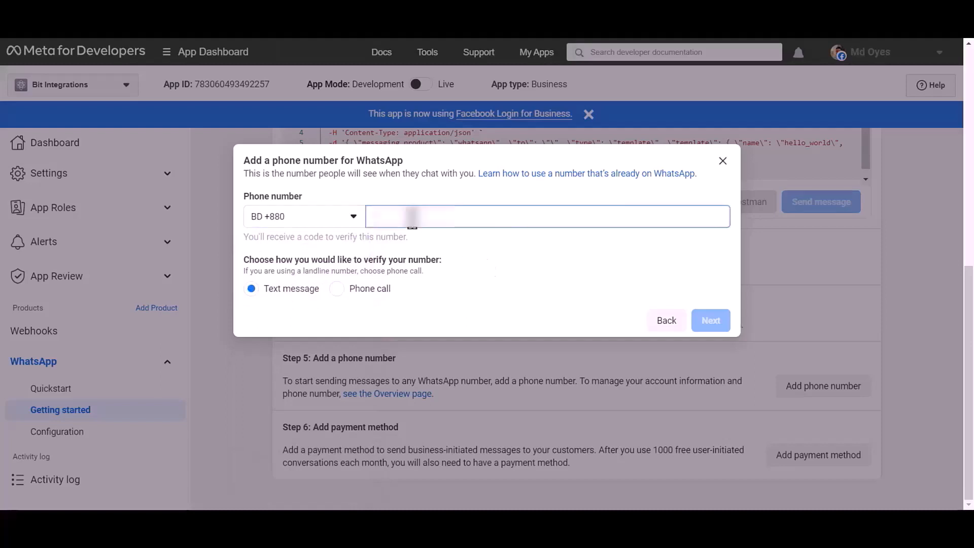
pyautogui.hotkey('ctrl', 'v')
pyautogui.click(513, 259)
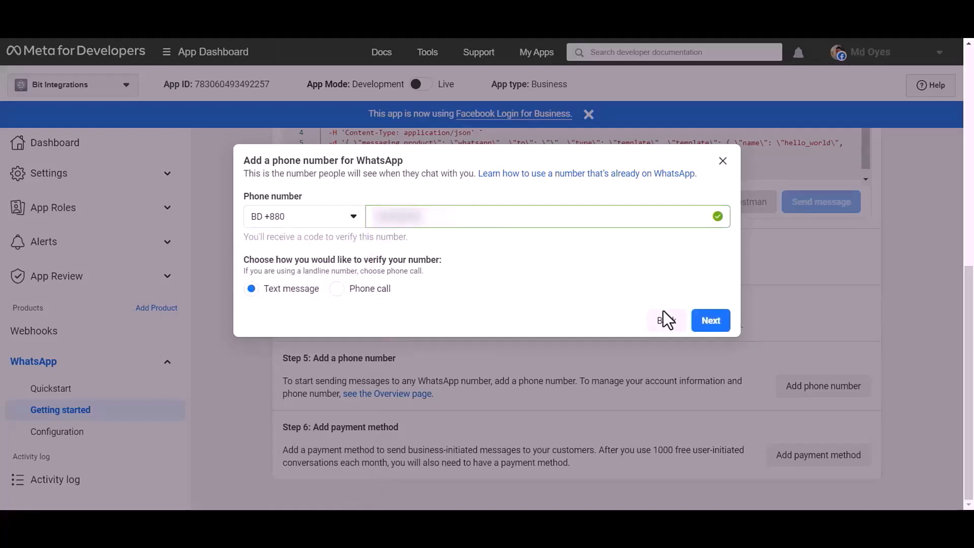
pyautogui.click(711, 321)
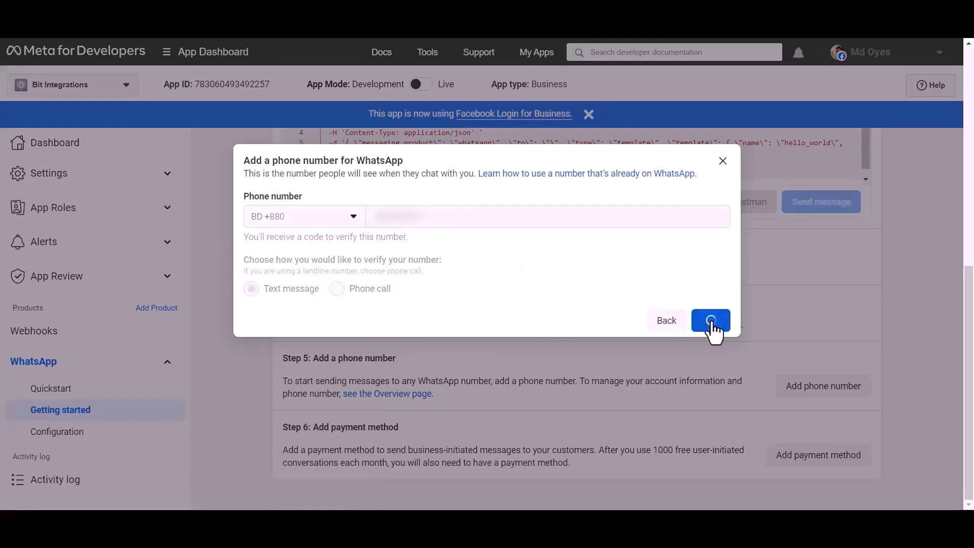
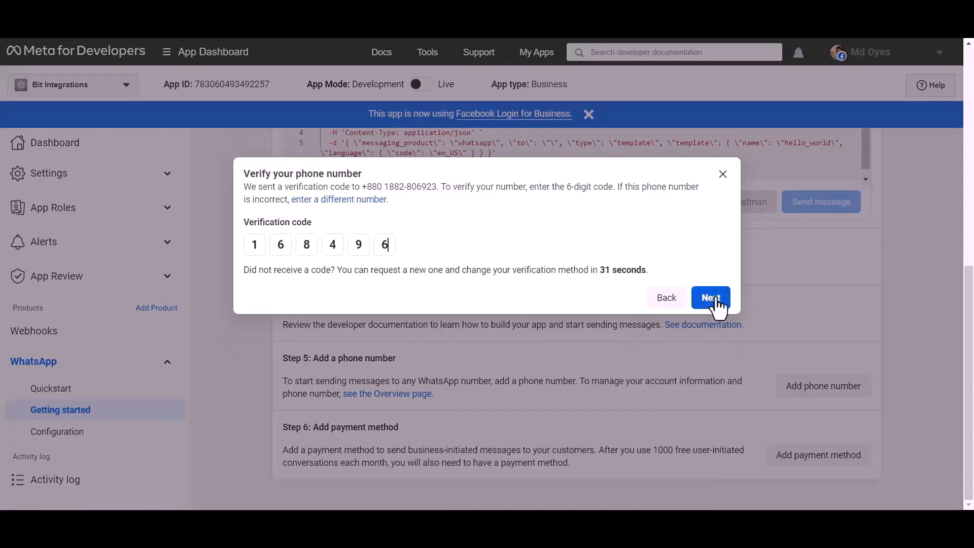
# Enter the received verification code and submit it to verify the phone number.
pyautogui.click(714, 300)
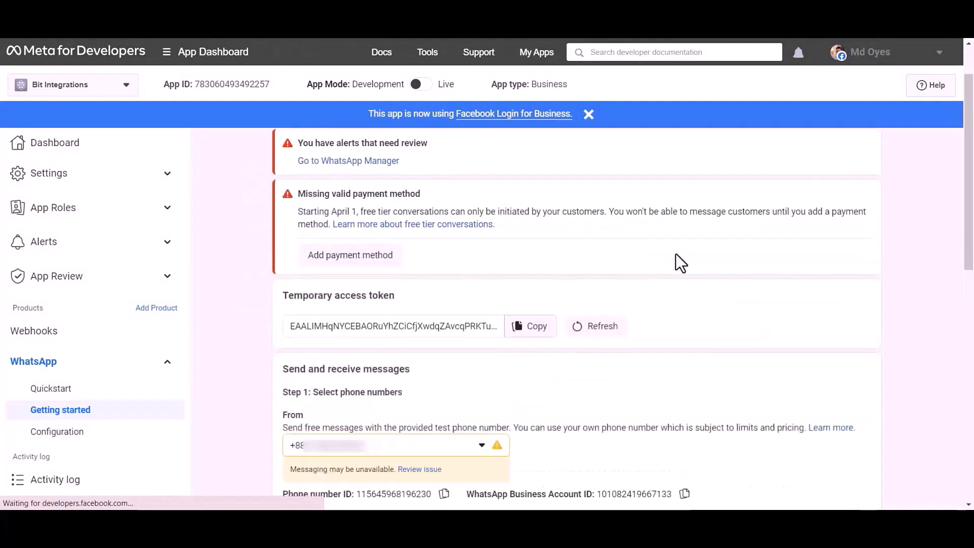
pyautogui.scroll(-3, 678, 253)
pyautogui.scroll(-10, 680, 252)
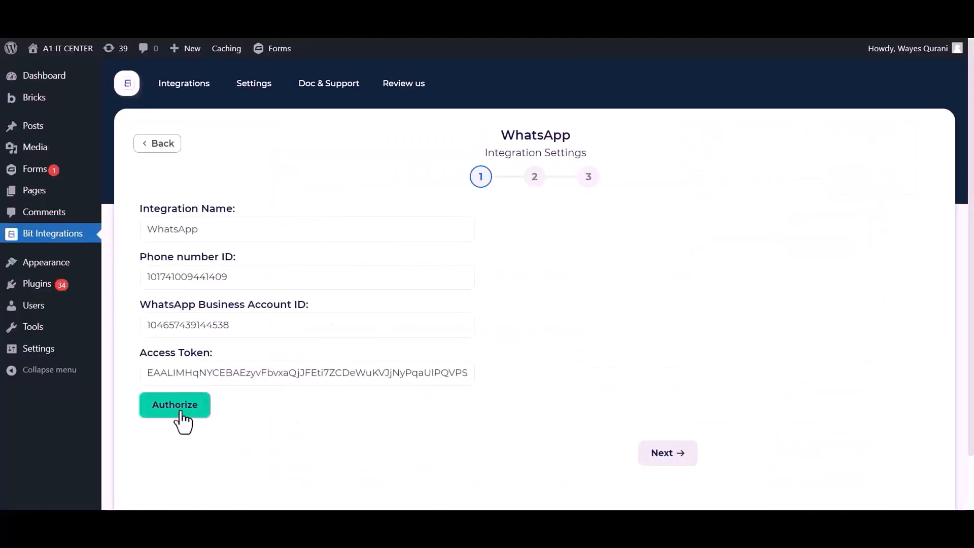
# Authorize the WhatsApp connection in Bit Integrations and continue to the second stage of the integration settings.
pyautogui.click(180, 413)
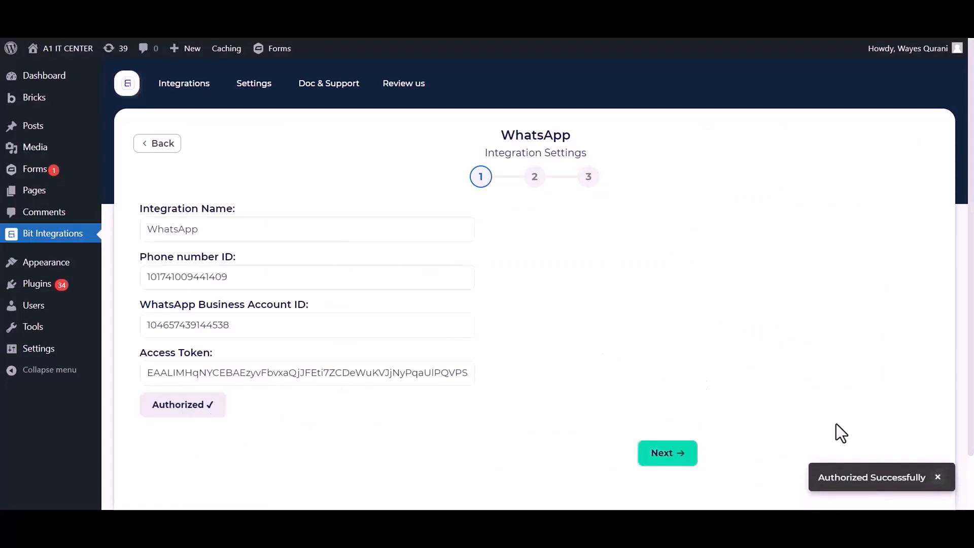
pyautogui.scroll(-1, 710, 377)
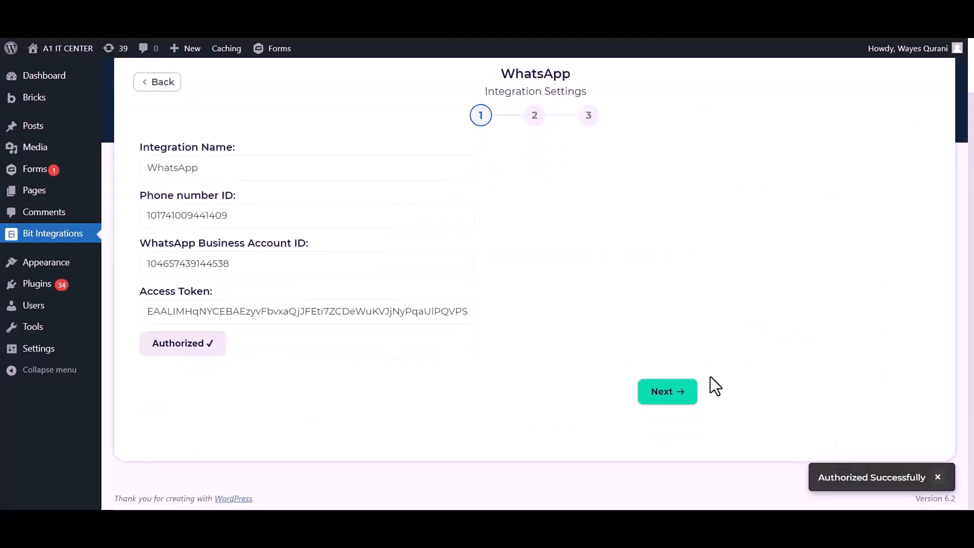
pyautogui.click(665, 395)
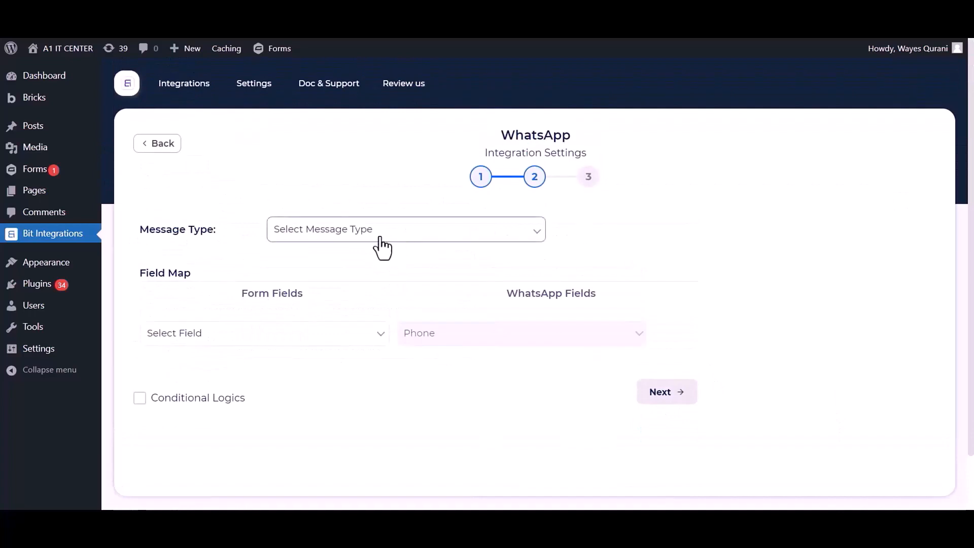
# Set the message type to Template and map the form's Phone field to the WhatsApp Phone field.
pyautogui.click(374, 246)
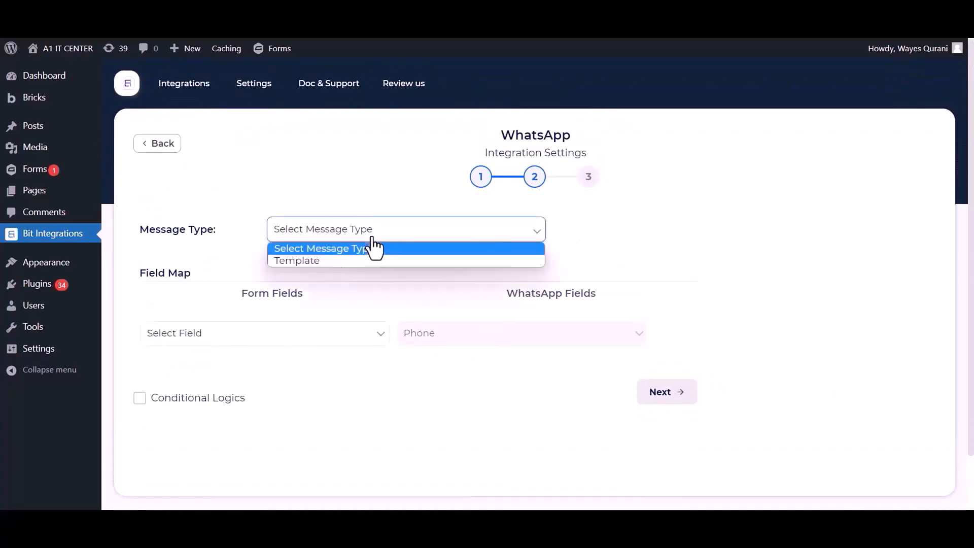
pyautogui.click(313, 262)
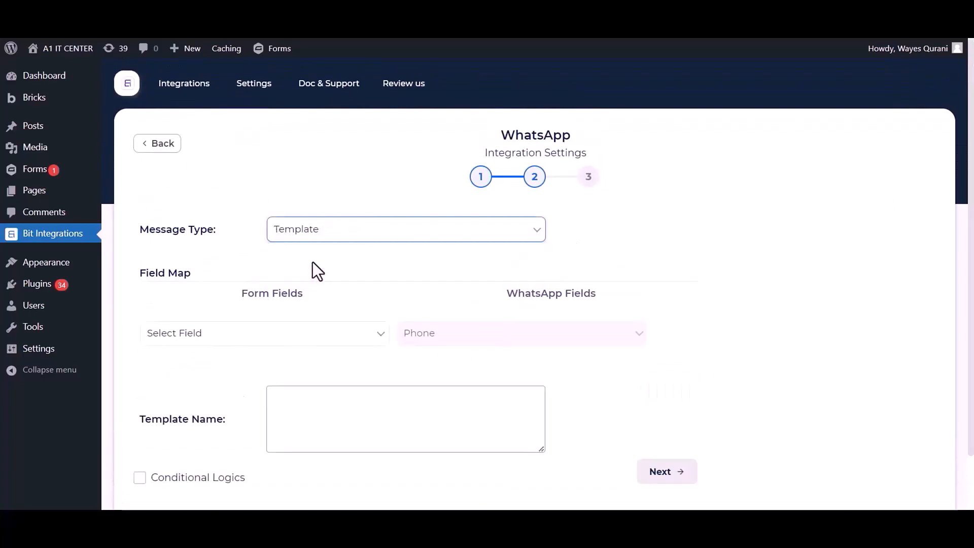
pyautogui.click(287, 335)
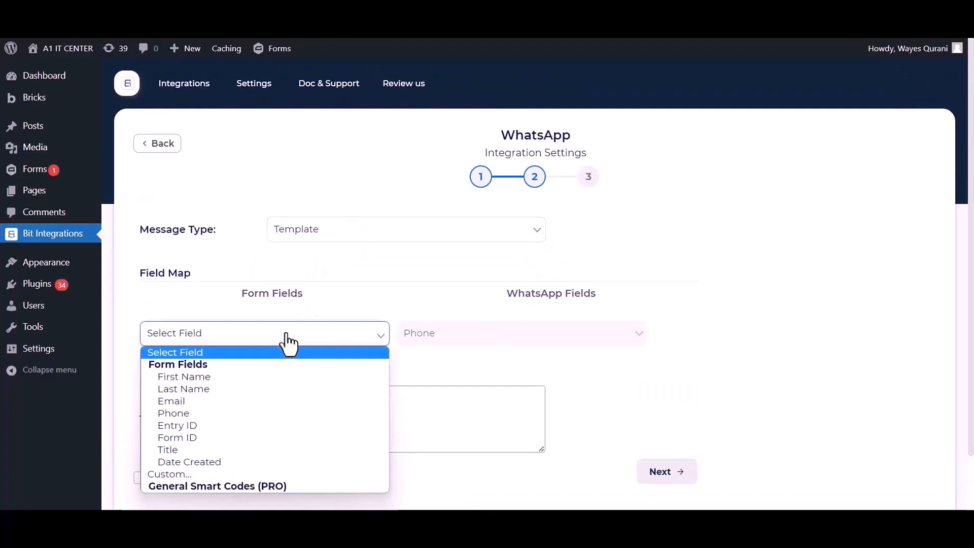
pyautogui.click(184, 412)
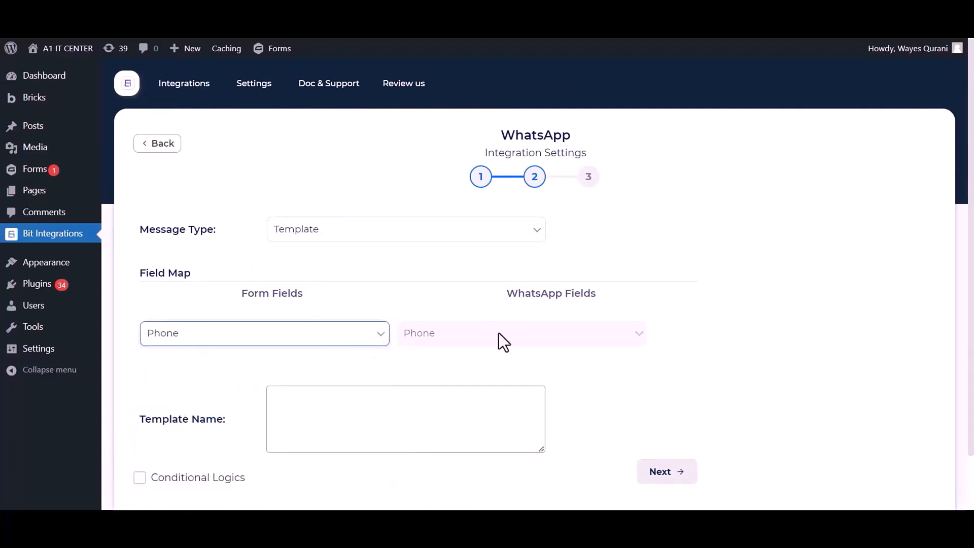
# Copy the template name hello_world from Meta's message templates into the integration's Template Name field.
pyautogui.click(315, 412)
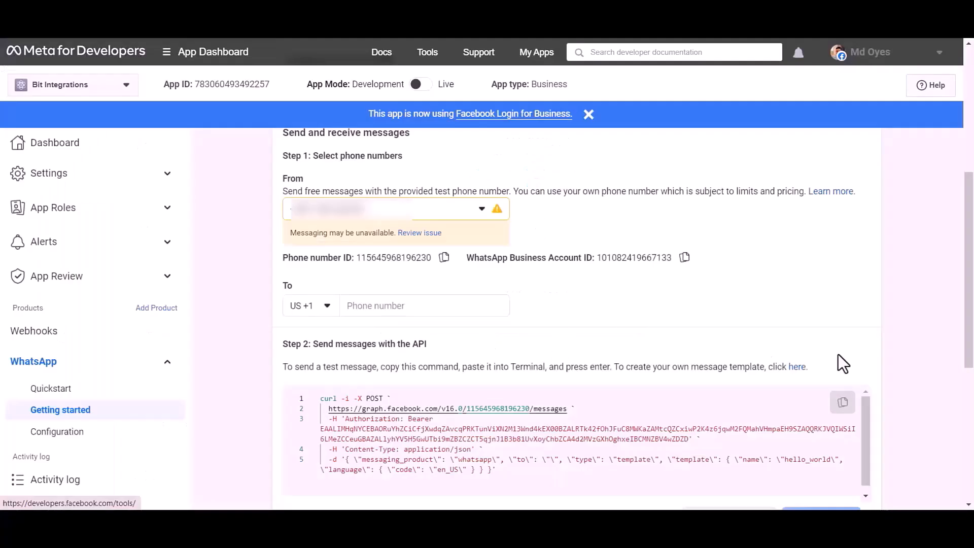
pyautogui.click(797, 368)
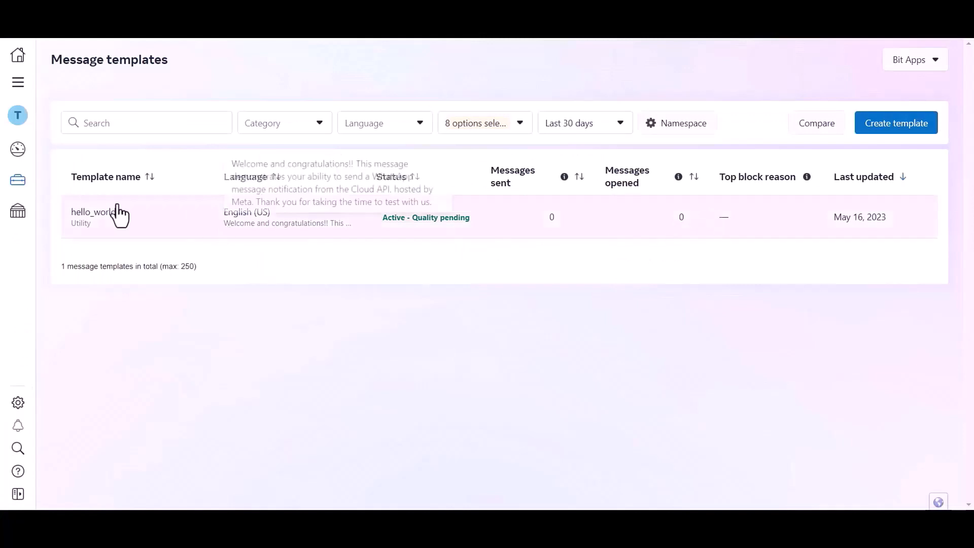
pyautogui.click(157, 214)
pyautogui.moveTo(66, 116); pyautogui.dragTo(127, 116)
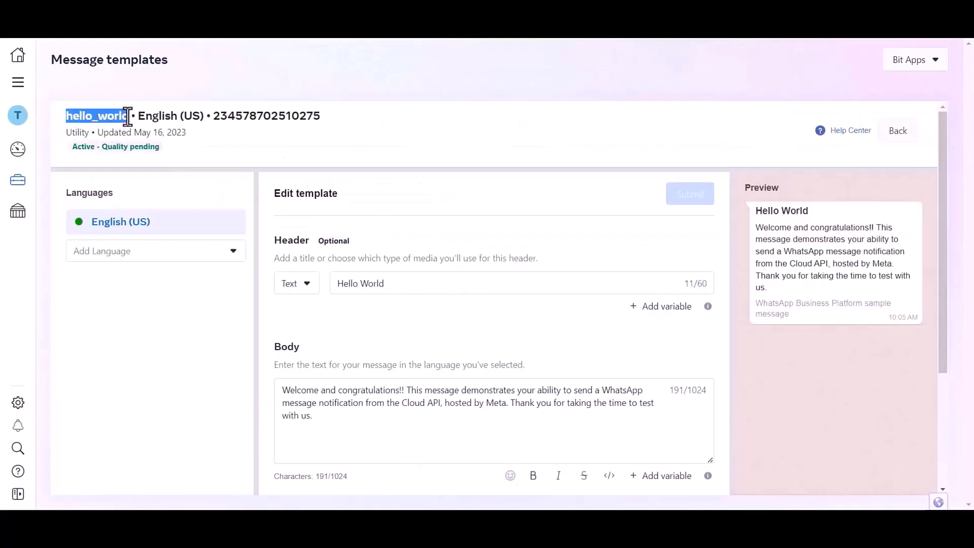
pyautogui.hotkey('ctrl', 'c')
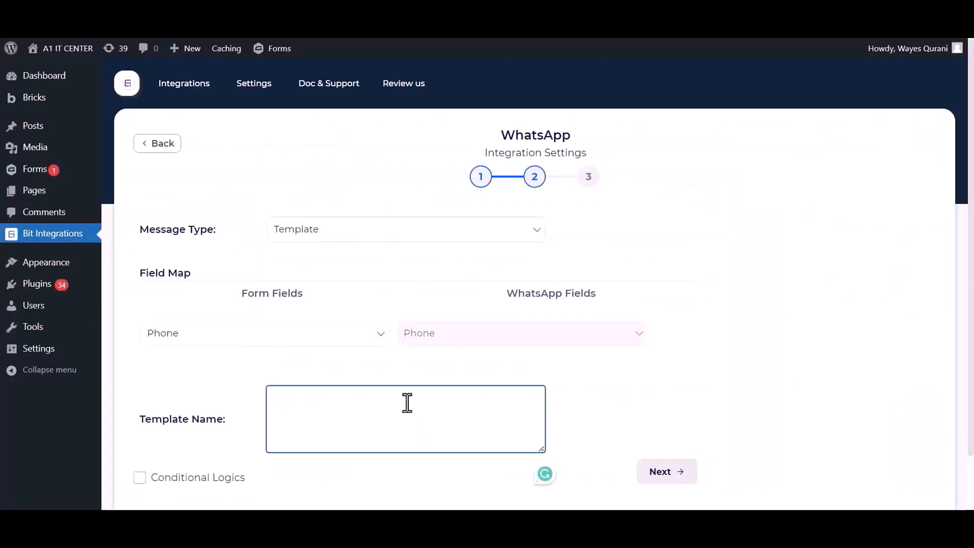
pyautogui.hotkey('ctrl', 'v')
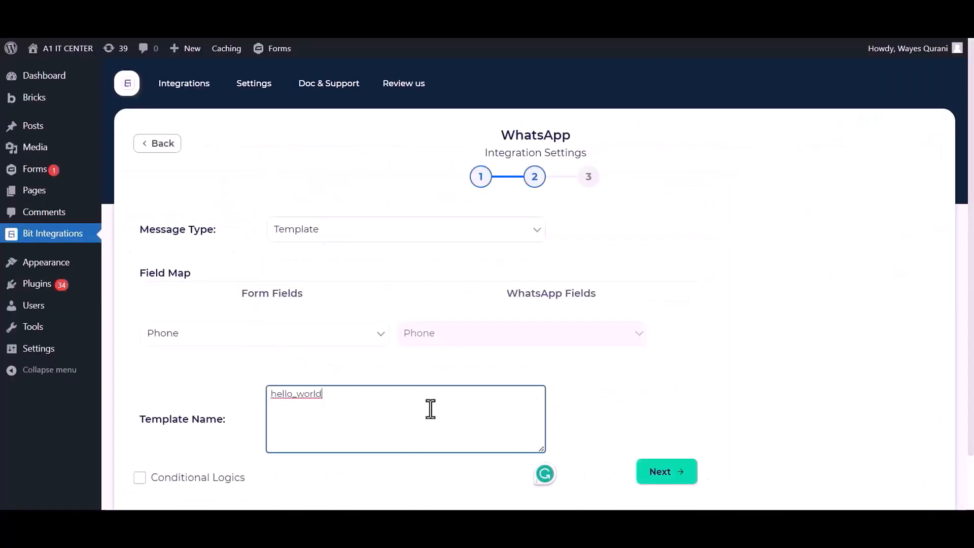
# Proceed to the final stage of the WhatsApp integration, then finish and save it.
pyautogui.click(582, 394)
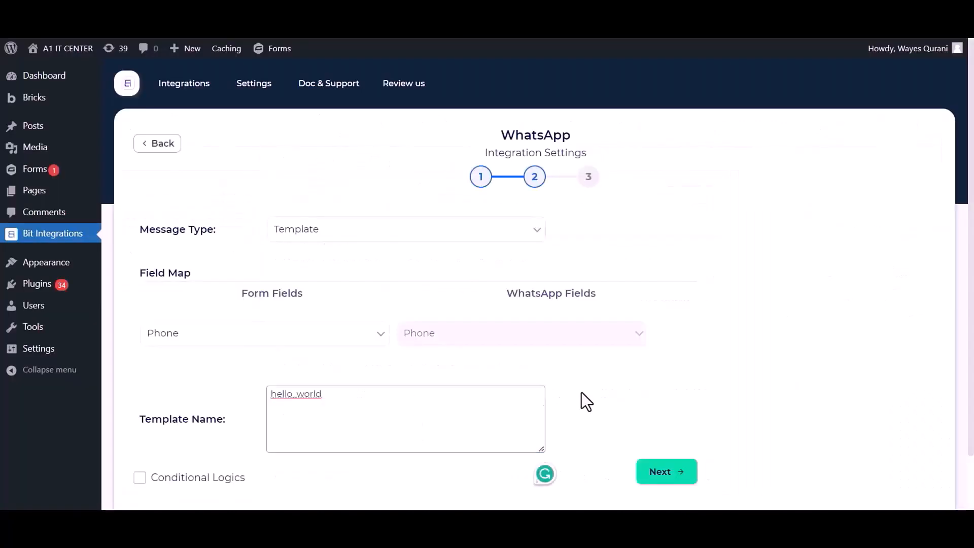
pyautogui.click(682, 477)
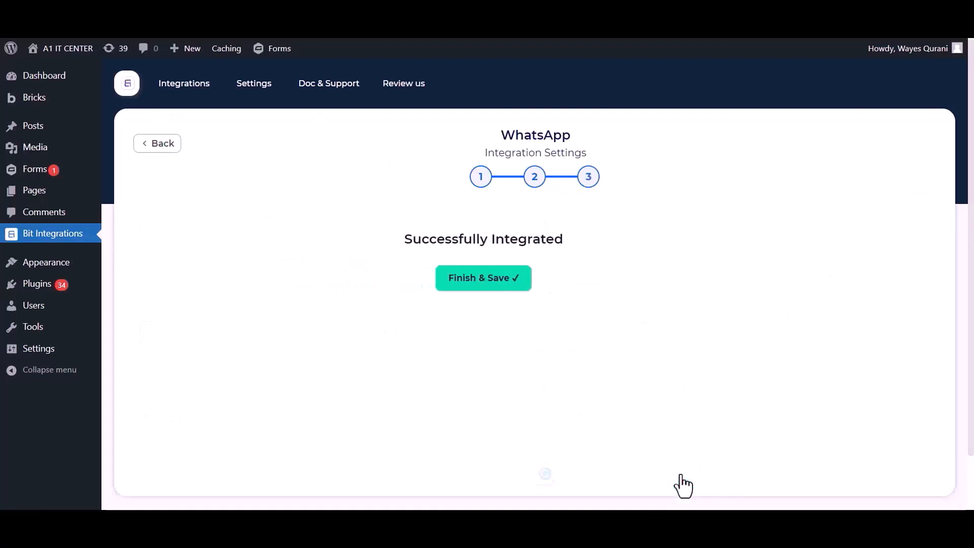
pyautogui.click(530, 287)
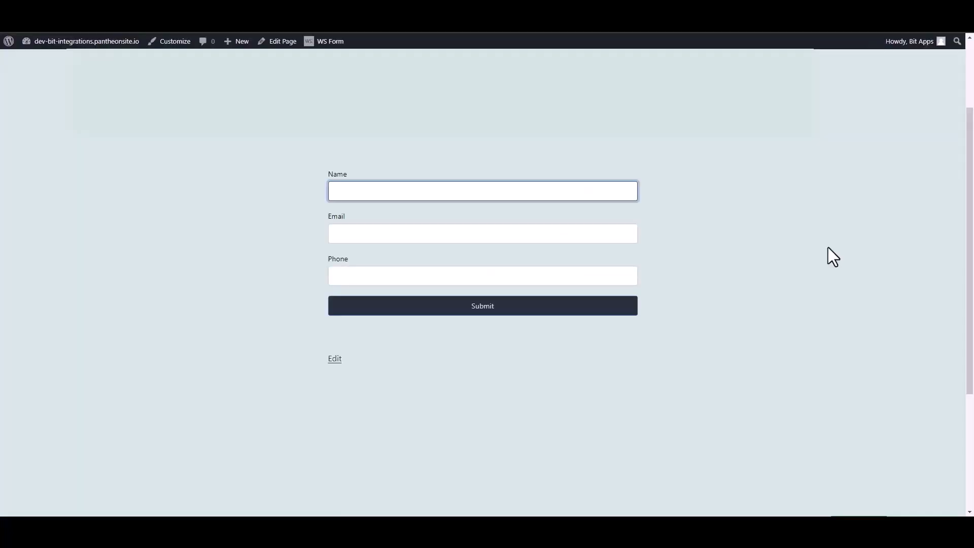
# On the website's contact form, enter Bit Integrations as the name and fill in the contact's e-mail.
pyautogui.write('Bit Integrations')
pyautogui.click(627, 230)
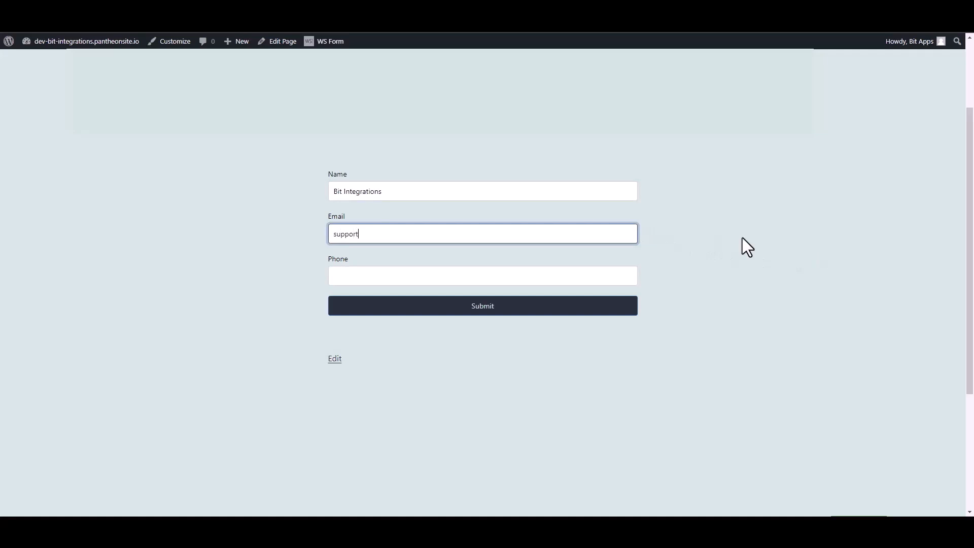
# Fill in the contact's phone number and submit the contact form.
pyautogui.click(636, 281)
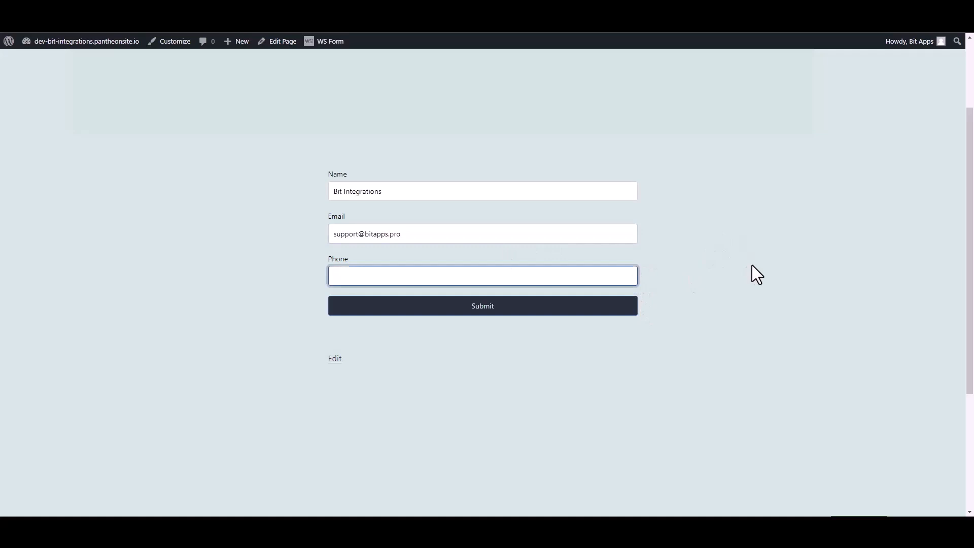
pyautogui.write('444555666')
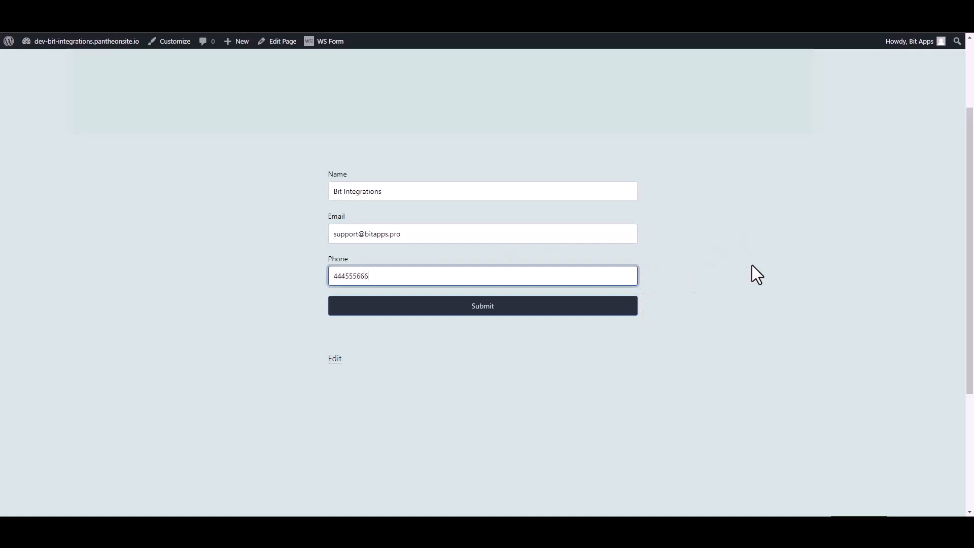
pyautogui.click(631, 308)
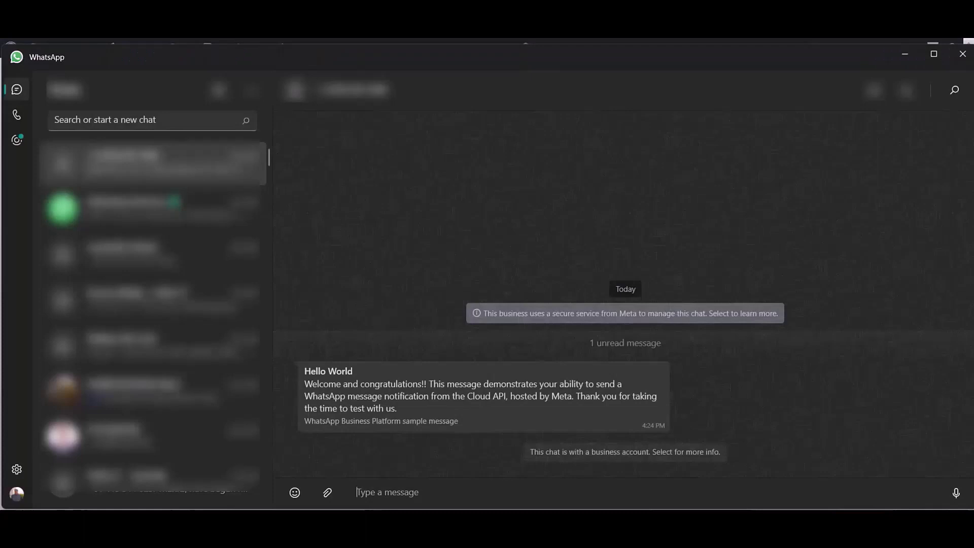
# Compare the Hello World message received in WhatsApp with the preview of the hello_world template in Meta's message templates.
pyautogui.moveTo(303, 373); pyautogui.dragTo(490, 418)
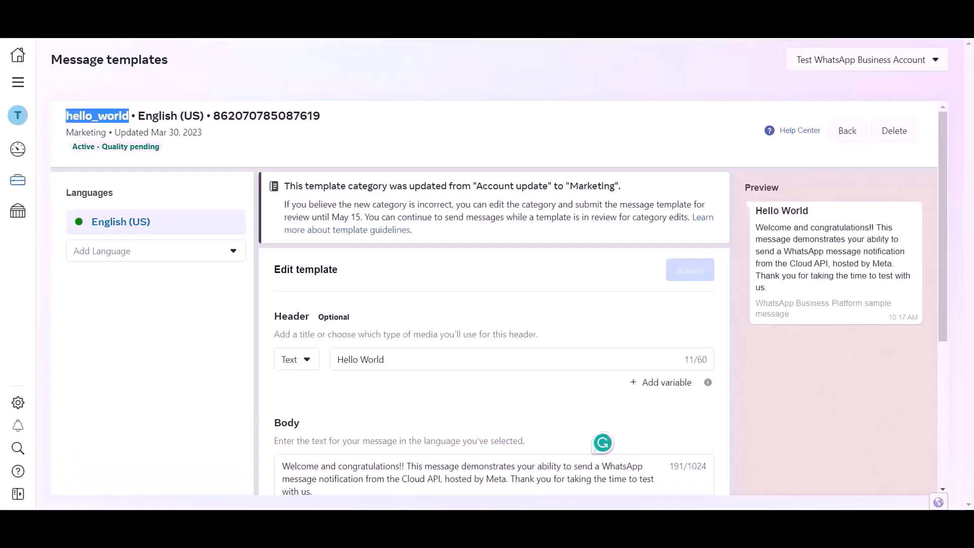
pyautogui.click(753, 206)
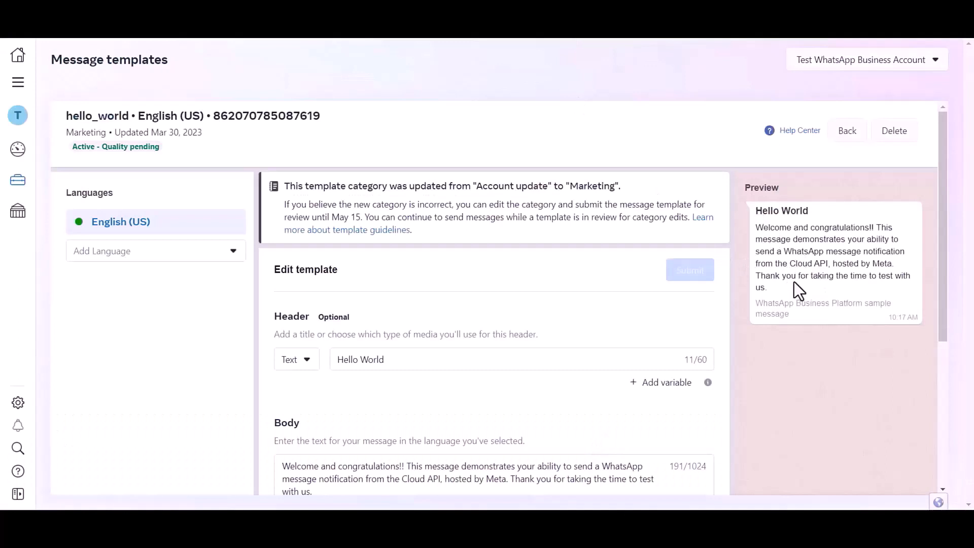